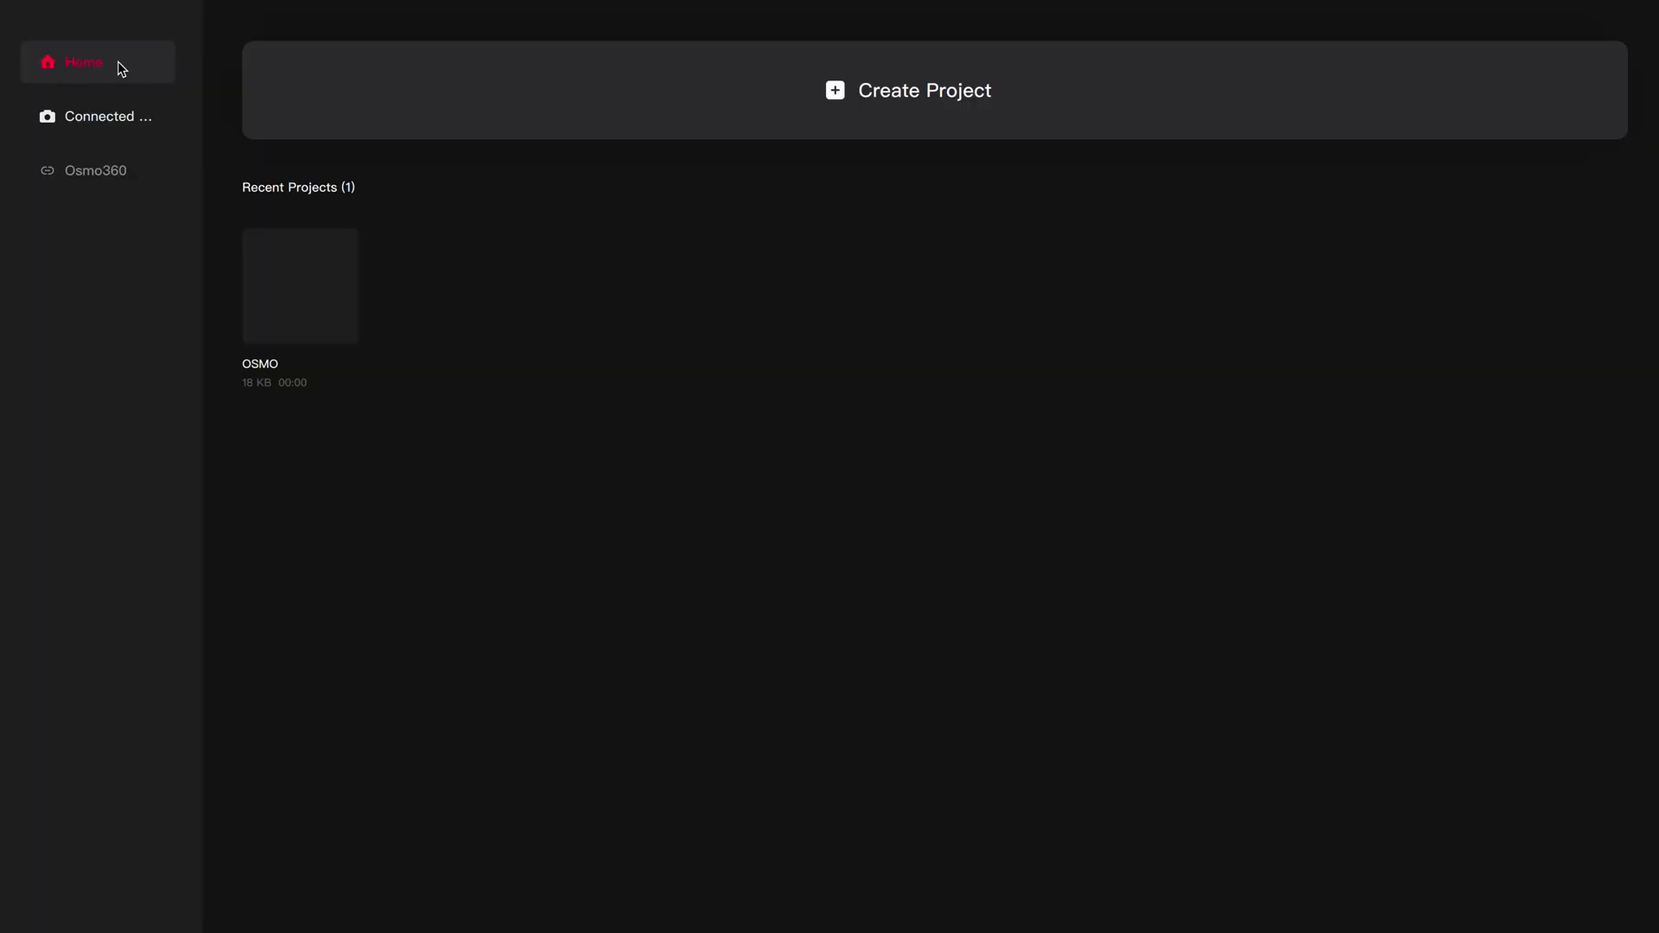
{"action": "left_click", "coordinate": [268, 259]}
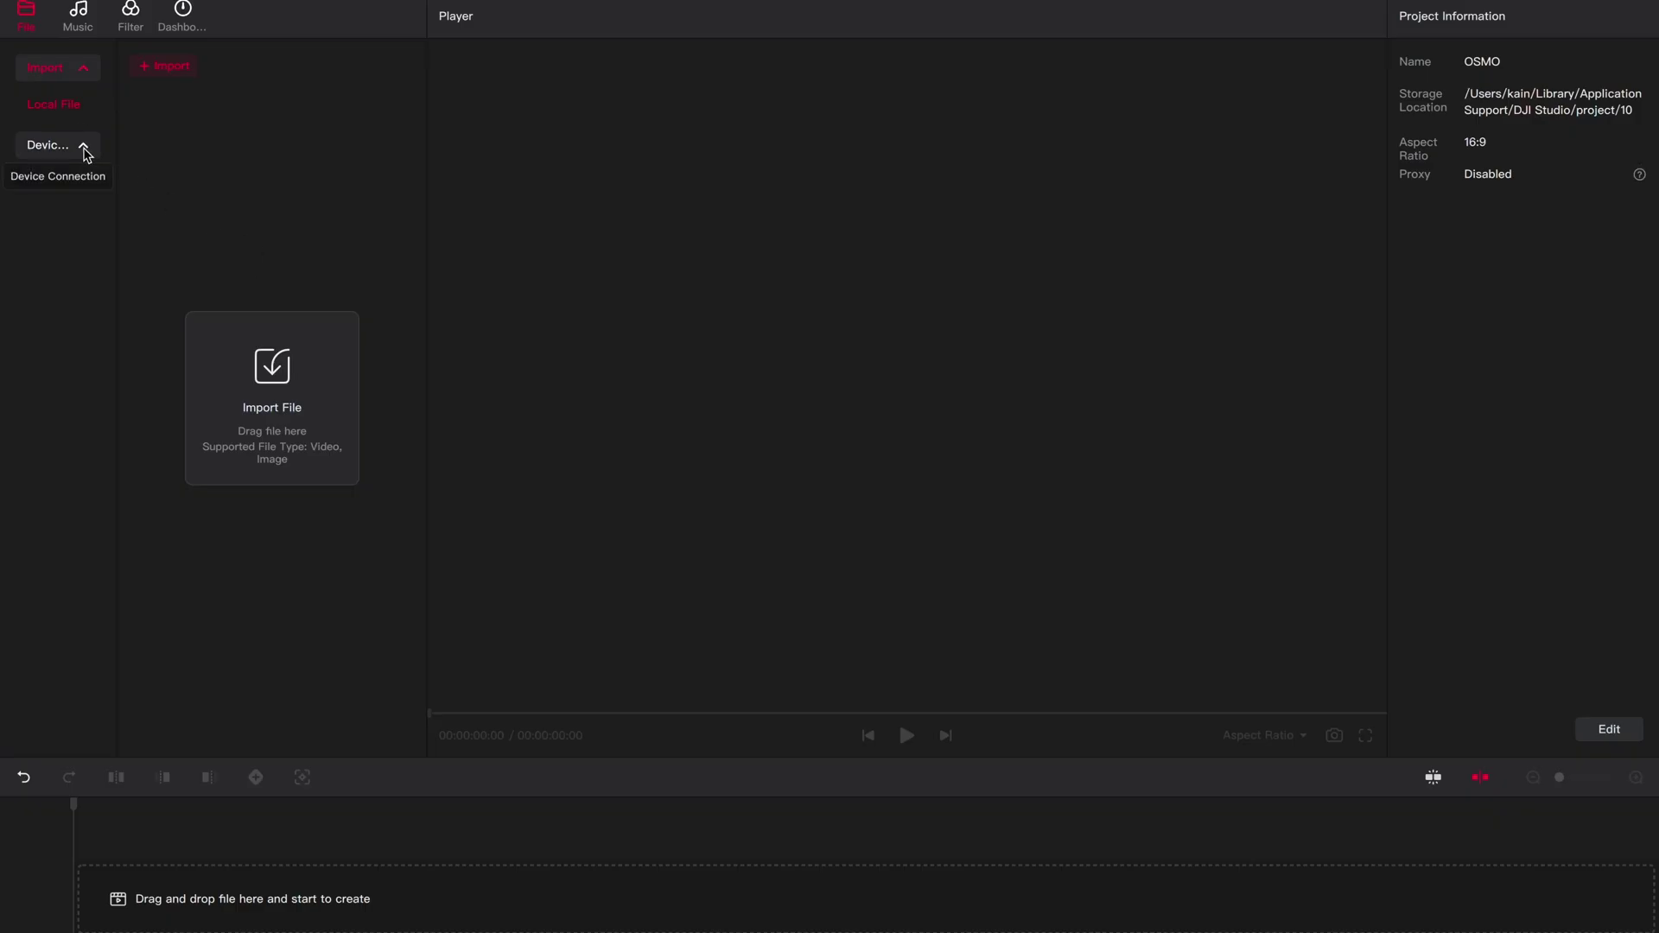
{"action": "left_click", "coordinate": [74, 182]}
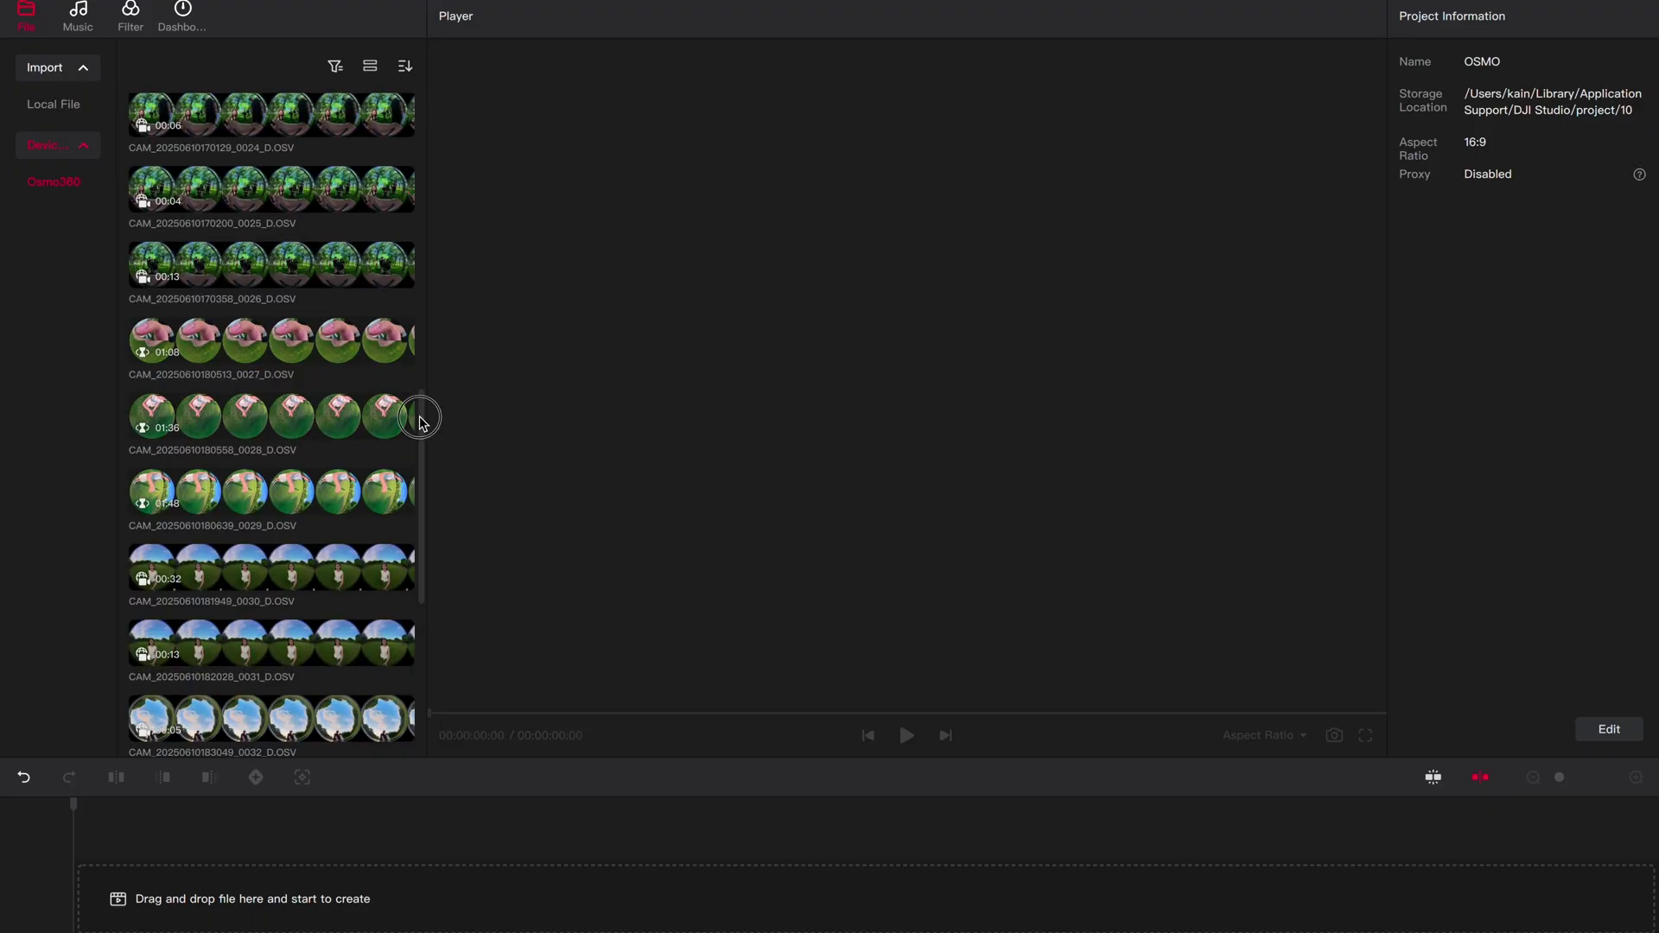
{"action": "scroll", "coordinate": [422, 424], "scroll_direction": "down", "scroll_amount": 1}
{"action": "left_click_drag", "start_coordinate": [415, 601], "coordinate": [75, 904]}
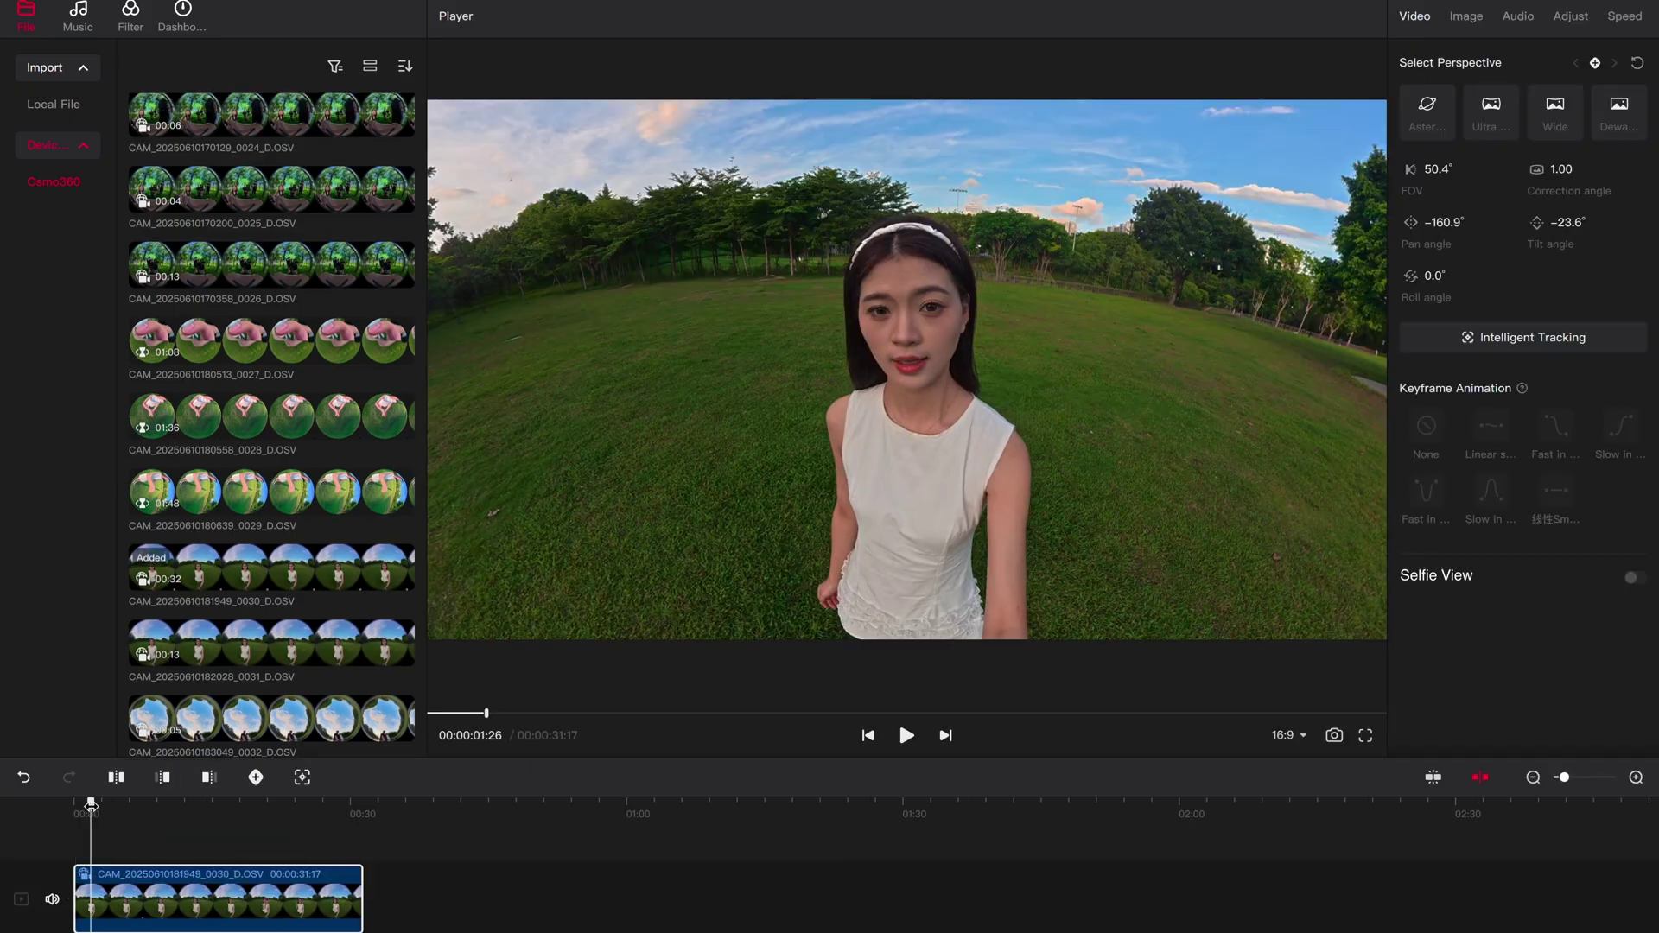
{"action": "left_click_drag", "start_coordinate": [81, 832], "coordinate": [109, 834]}
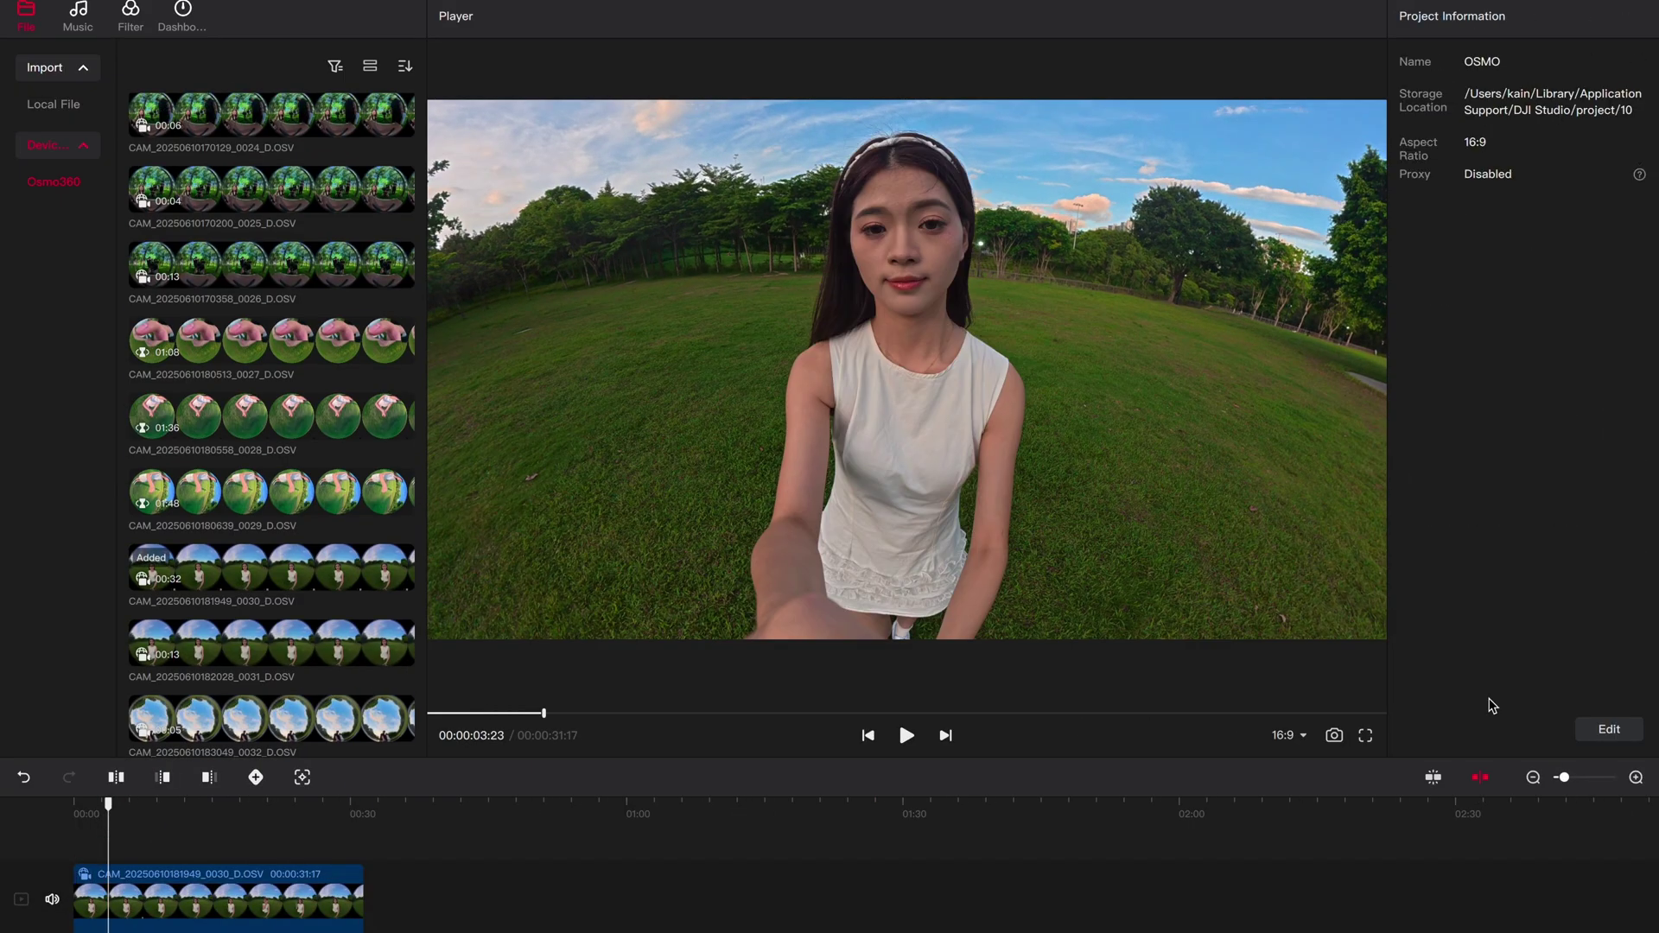
{"action": "left_click", "coordinate": [1616, 728]}
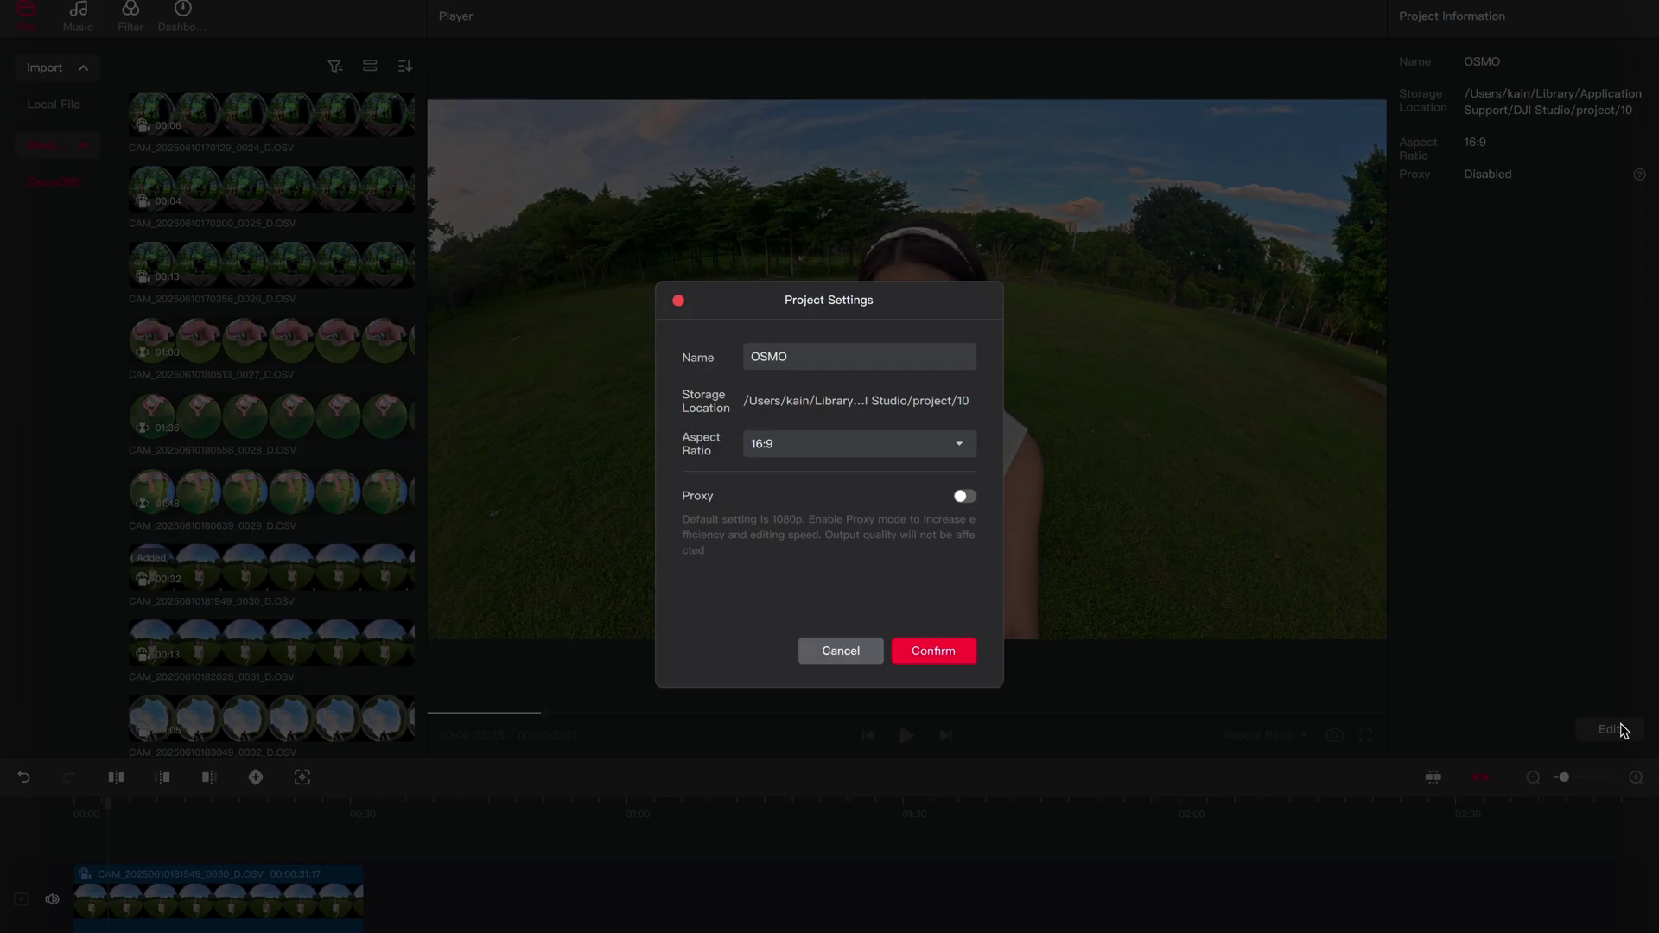
{"action": "left_click", "coordinate": [966, 499]}
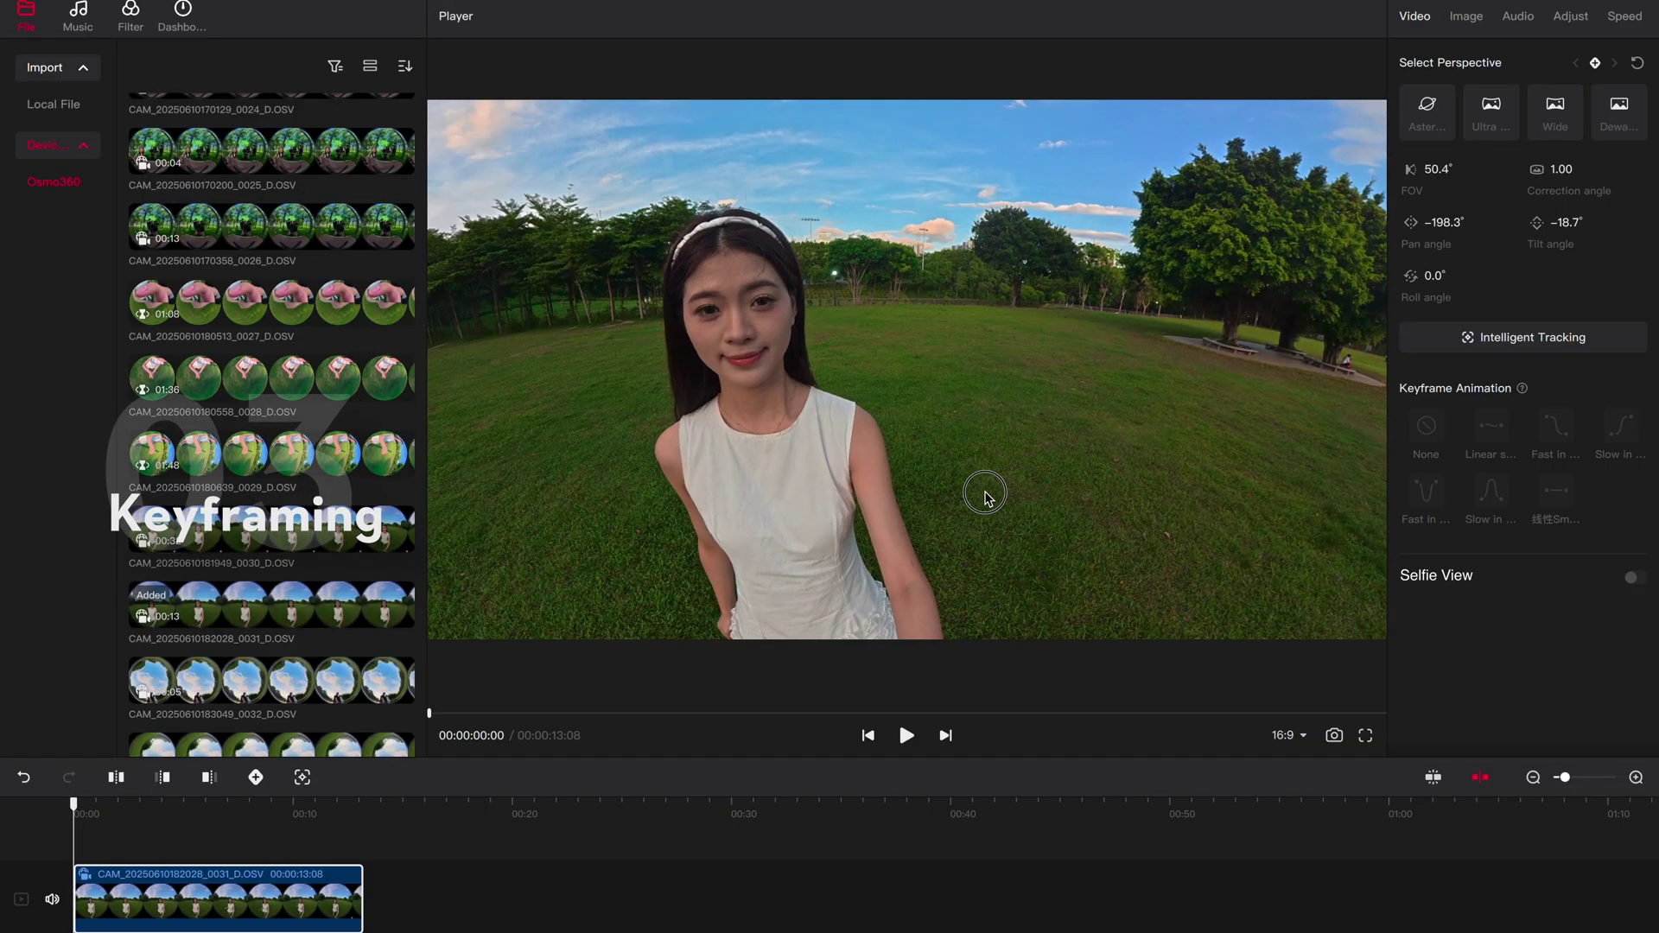
Frame a wide opening view at about 71° FOV and -23.8° tilt, and keyframe it at 0:00.
{"action": "left_click_drag", "start_coordinate": [981, 492], "coordinate": [1026, 485]}
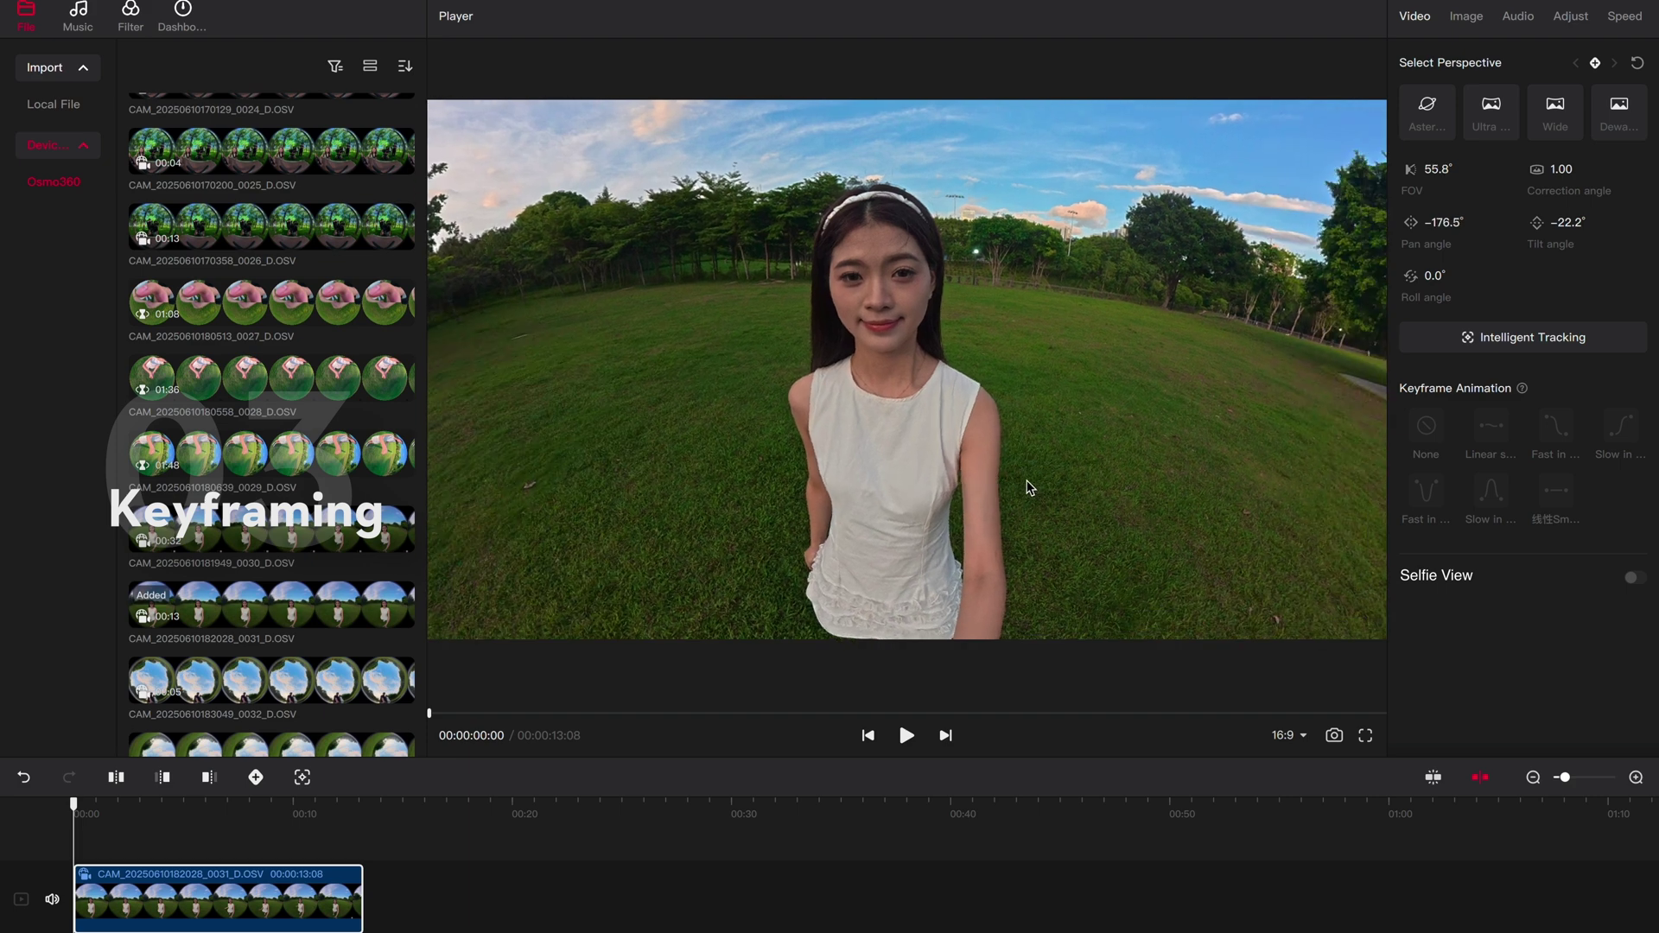
{"action": "scroll", "coordinate": [1030, 488], "scroll_direction": "down", "scroll_amount": 2}
{"action": "scroll", "coordinate": [1029, 488], "scroll_direction": "down", "scroll_amount": 1}
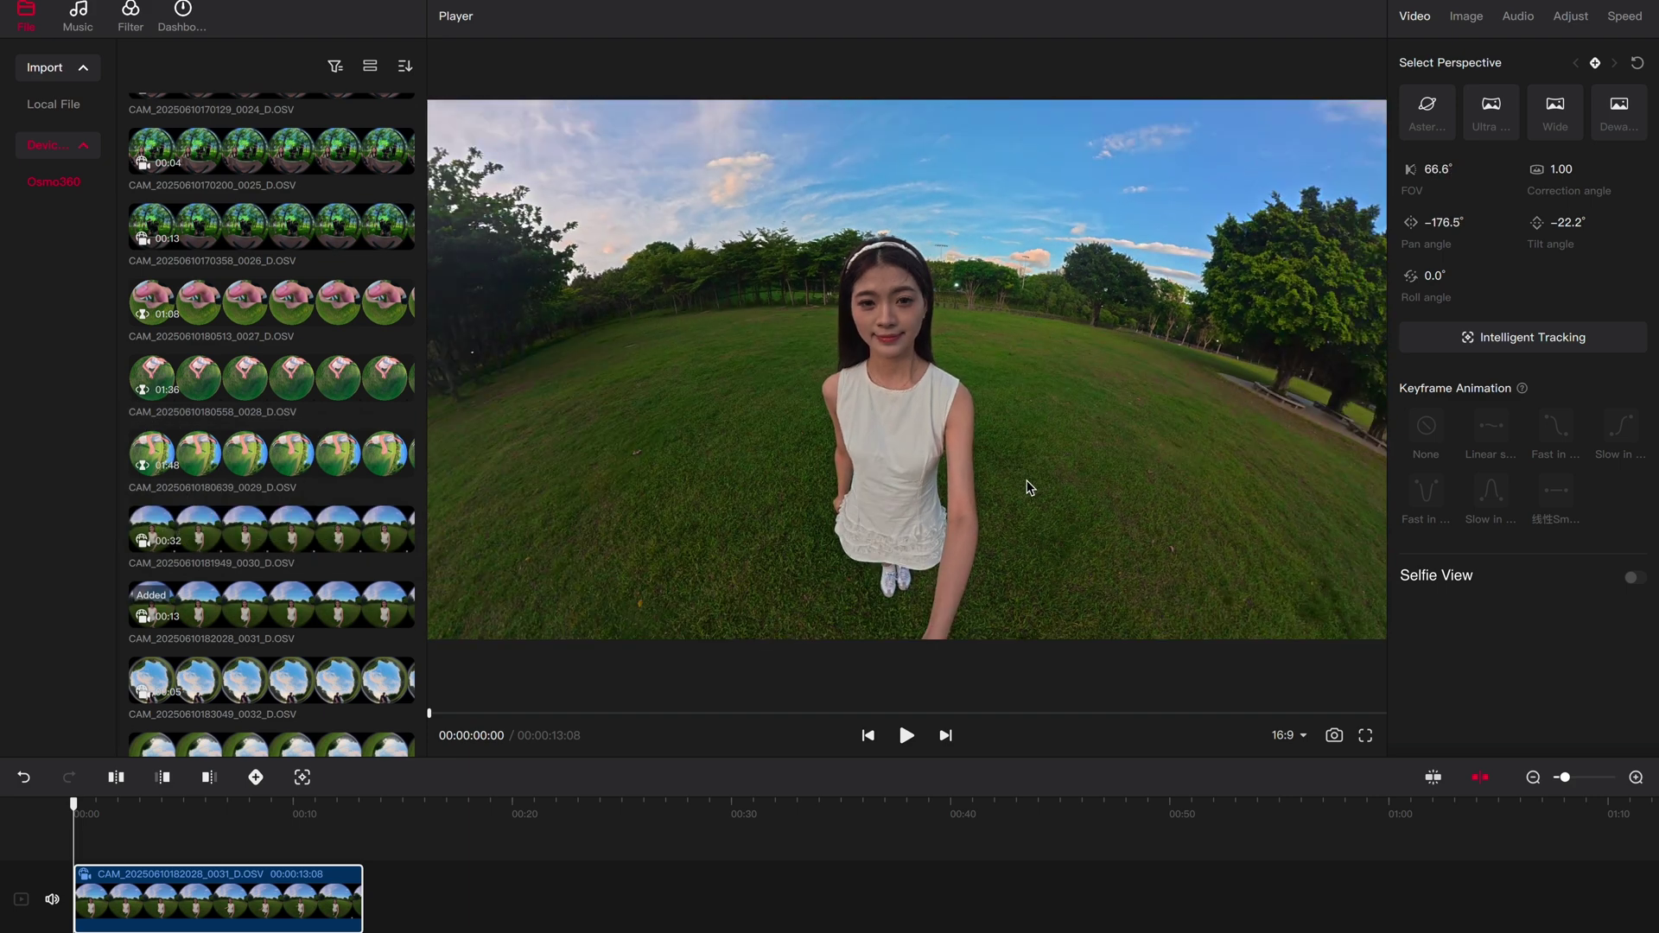
{"action": "left_click_drag", "start_coordinate": [1442, 168], "coordinate": [1560, 177]}
{"action": "left_click_drag", "start_coordinate": [1452, 223], "coordinate": [1453, 222]}
{"action": "left_click_drag", "start_coordinate": [1579, 223], "coordinate": [1564, 221]}
{"action": "left_click", "coordinate": [258, 781]}
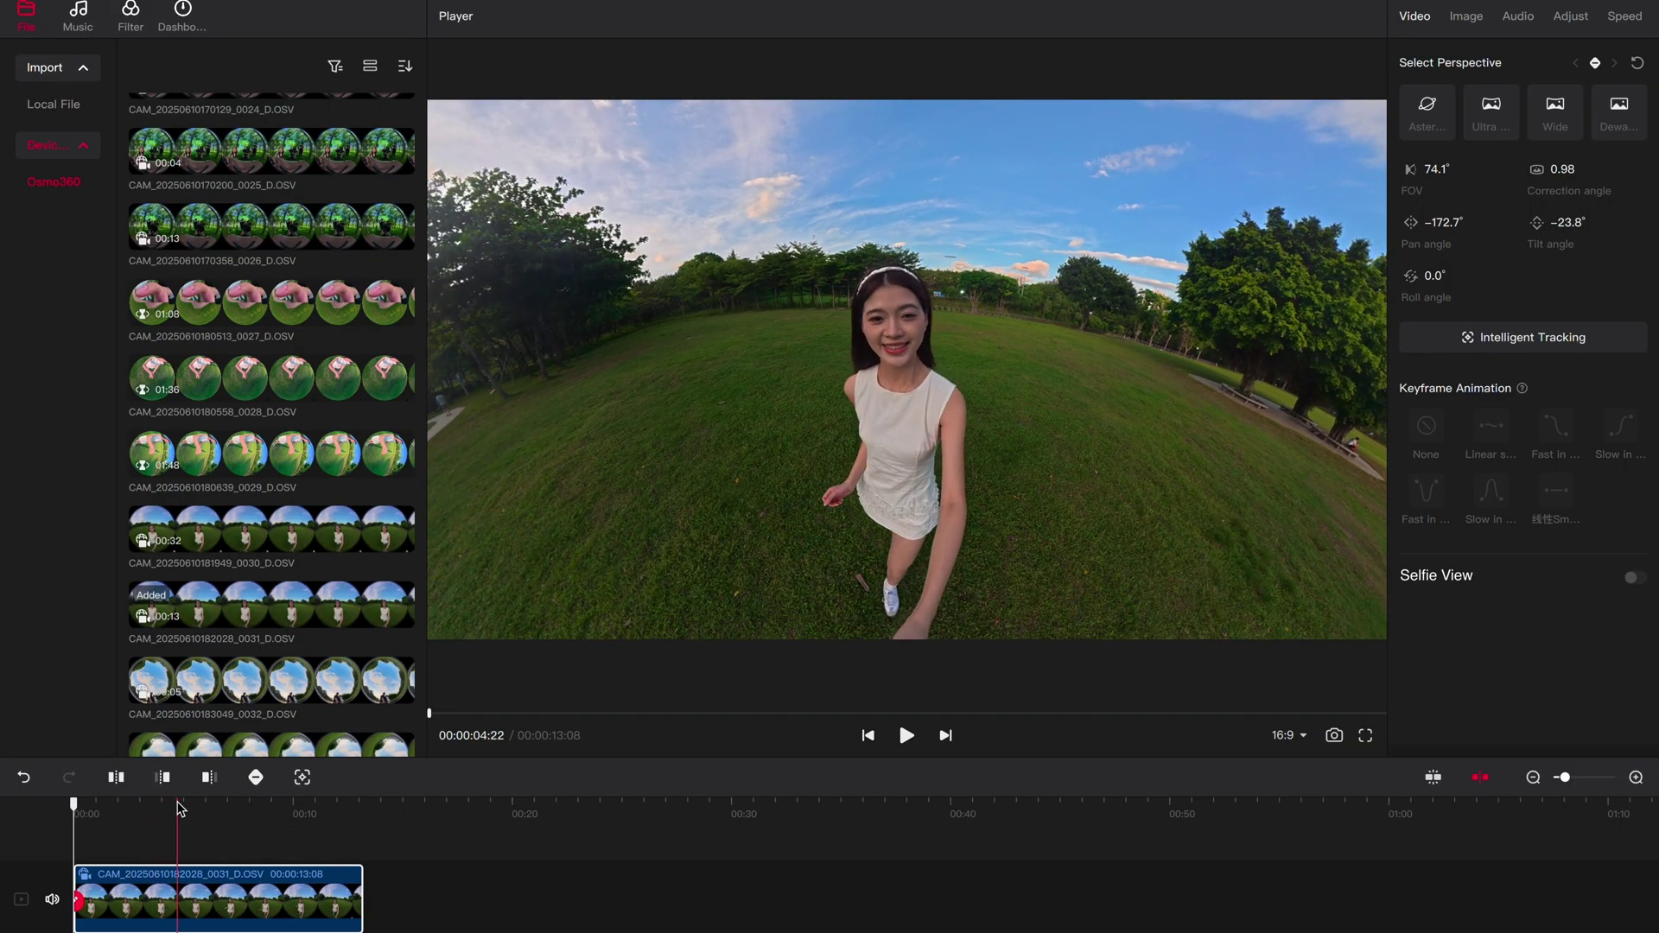
At 00:00:04:28, reframe closer on the woman (36.3° FOV, −169.6° pan) and add a second keyframe.
{"action": "left_click", "coordinate": [182, 805]}
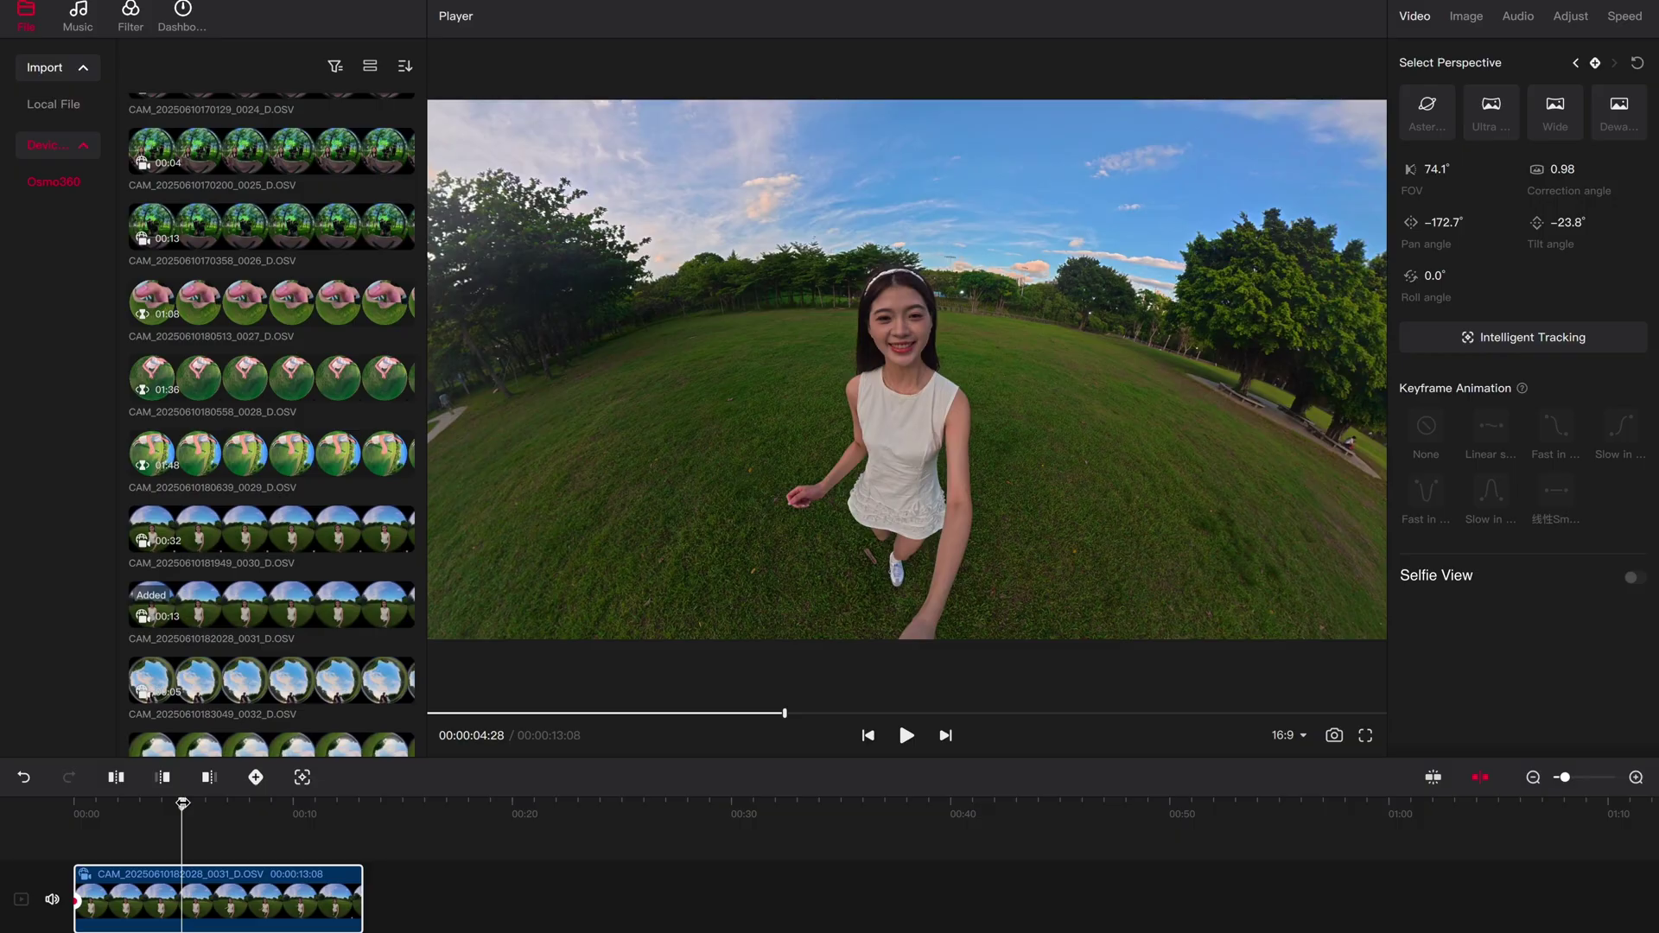
{"action": "left_click_drag", "start_coordinate": [962, 413], "coordinate": [1070, 274]}
{"action": "scroll", "coordinate": [969, 324], "scroll_direction": "up", "scroll_amount": 5}
{"action": "left_click", "coordinate": [256, 777]}
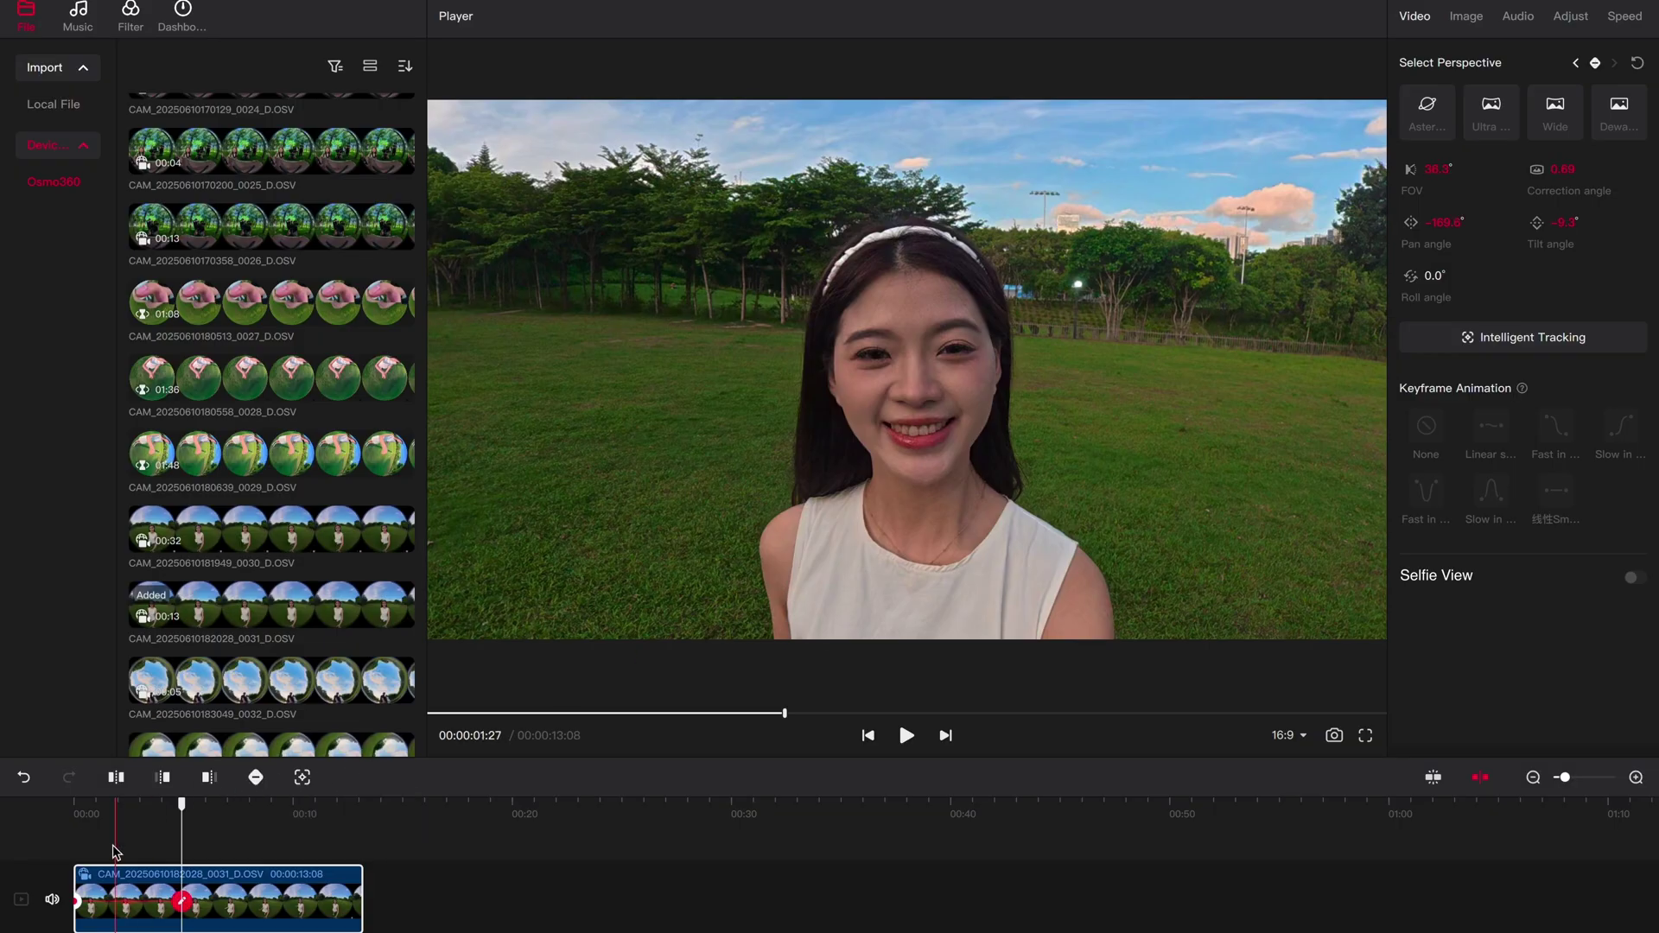
Apply the Slow in & slow out curve to the keyframe move and play it from the start.
{"action": "left_click", "coordinate": [80, 901]}
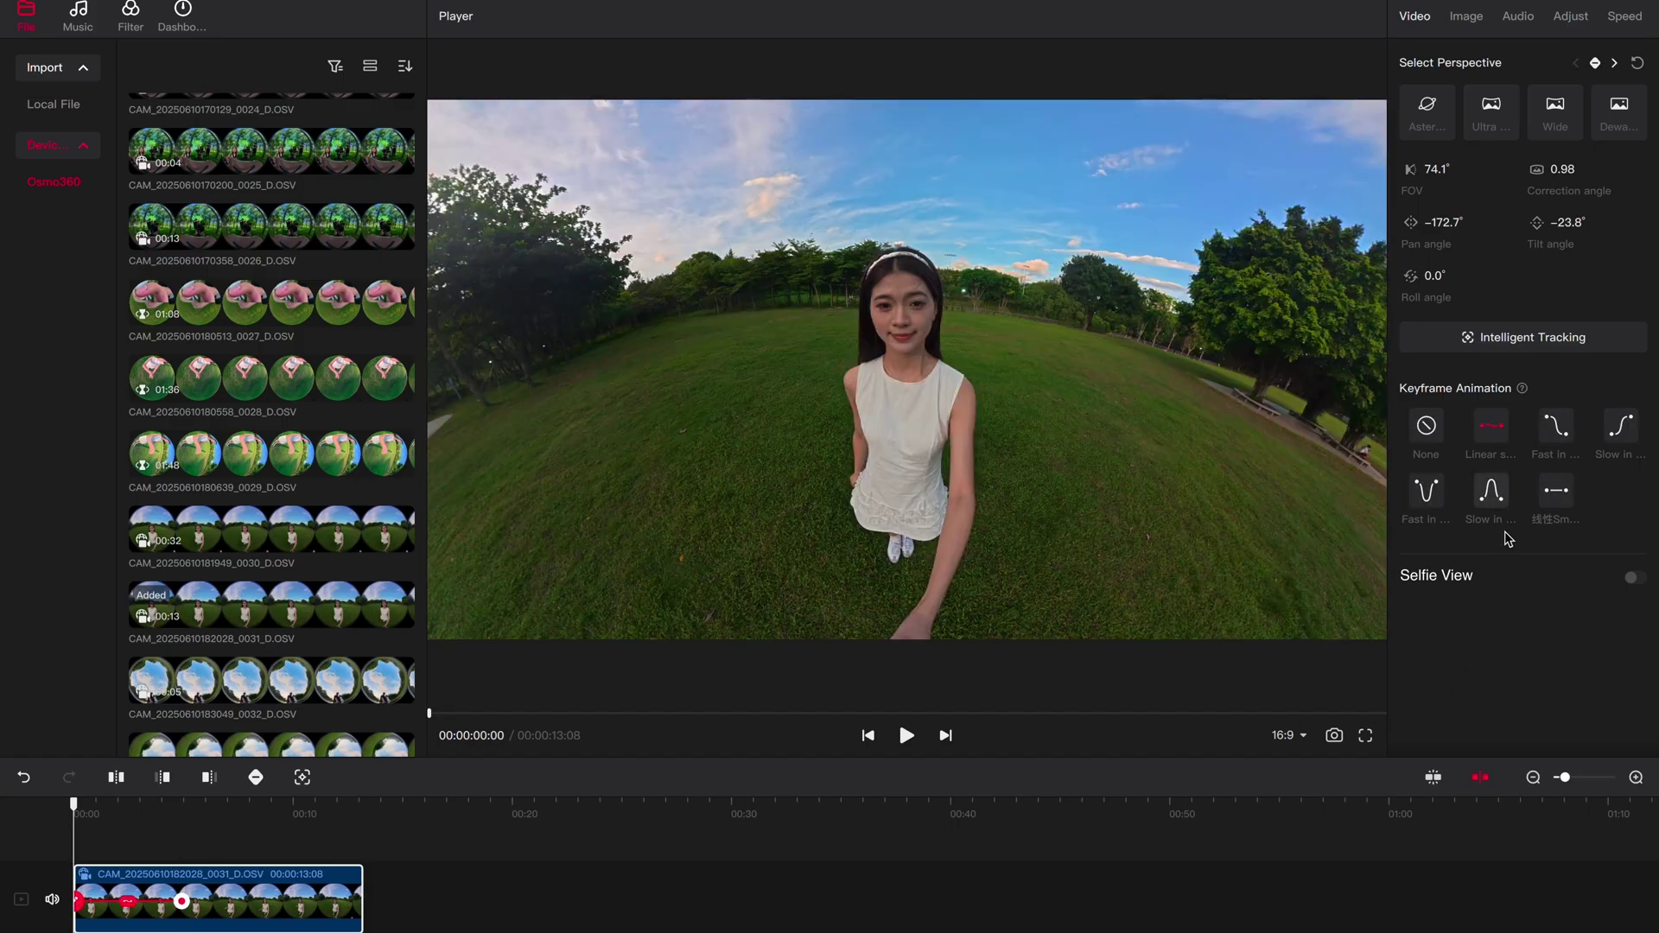
{"action": "left_click", "coordinate": [1497, 502]}
{"action": "key", "text": "space"}
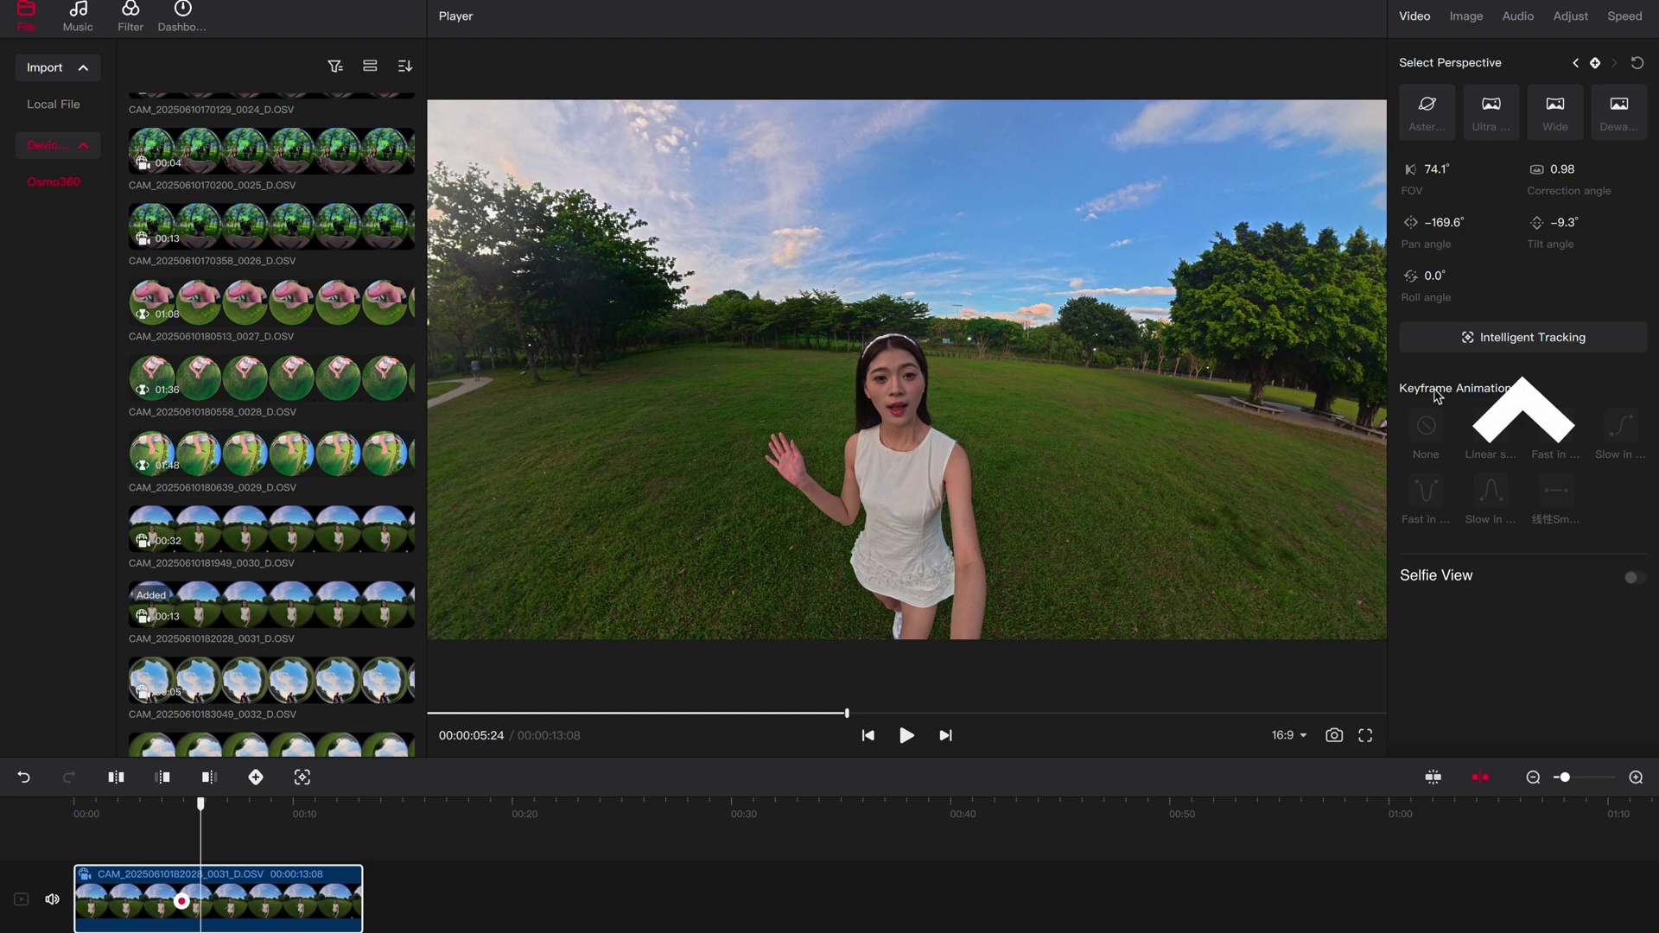
Box the woman's head as the Intelligent Tracking subject and track her face through the clip.
{"action": "left_click", "coordinate": [1603, 346]}
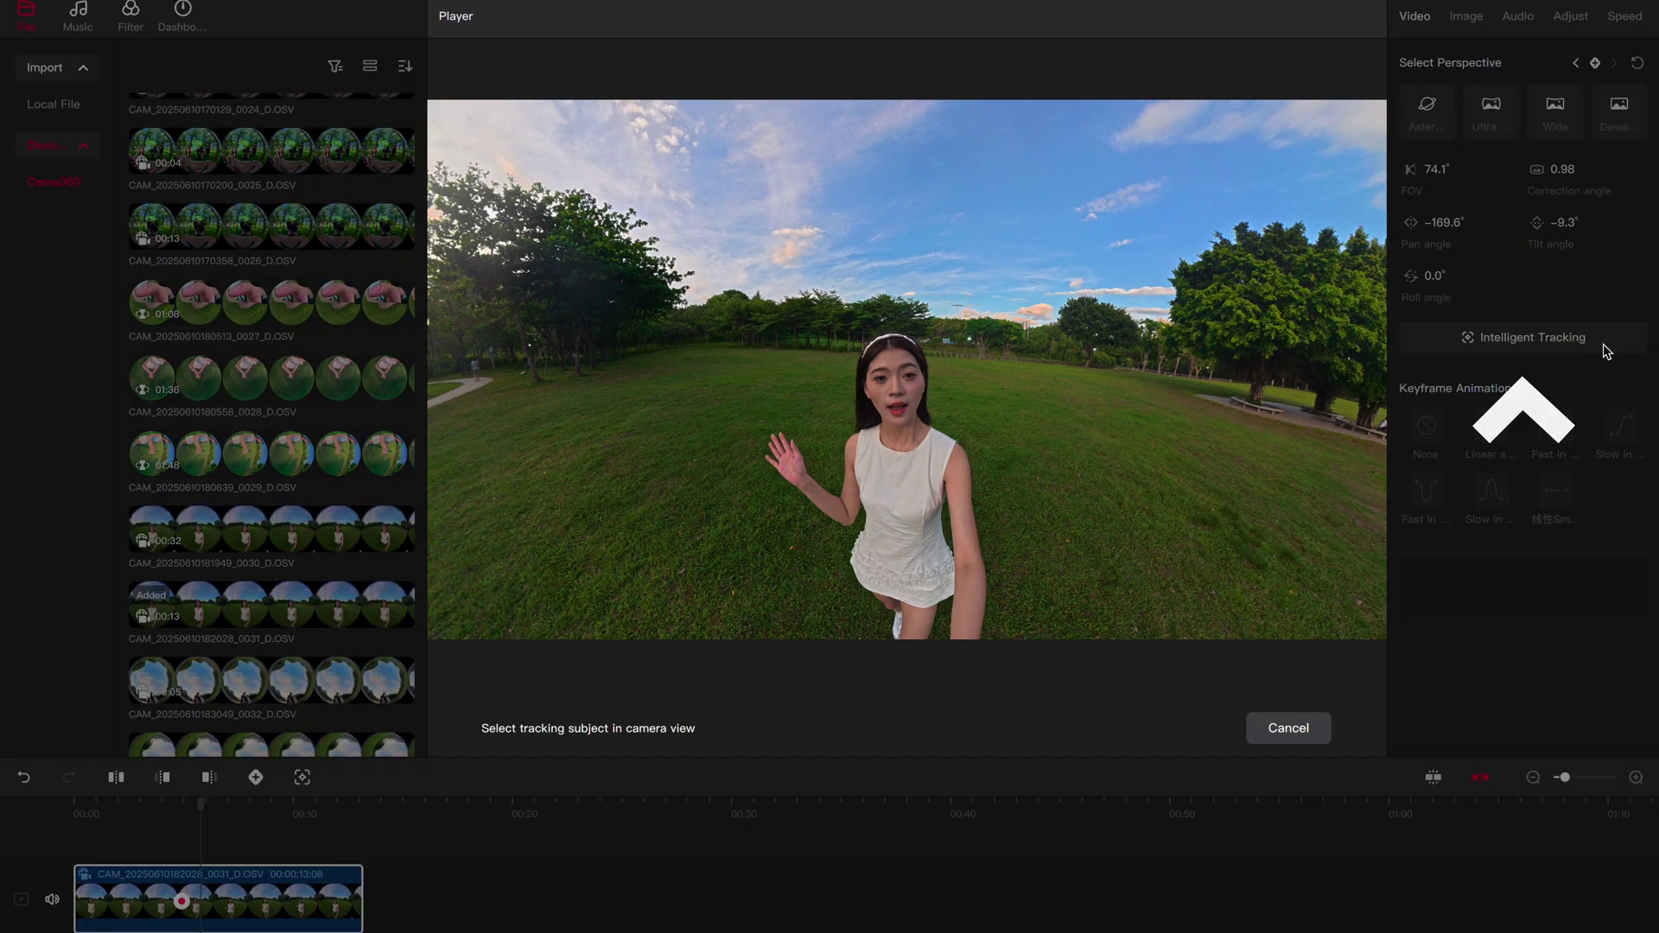
{"action": "left_click_drag", "start_coordinate": [836, 316], "coordinate": [943, 467]}
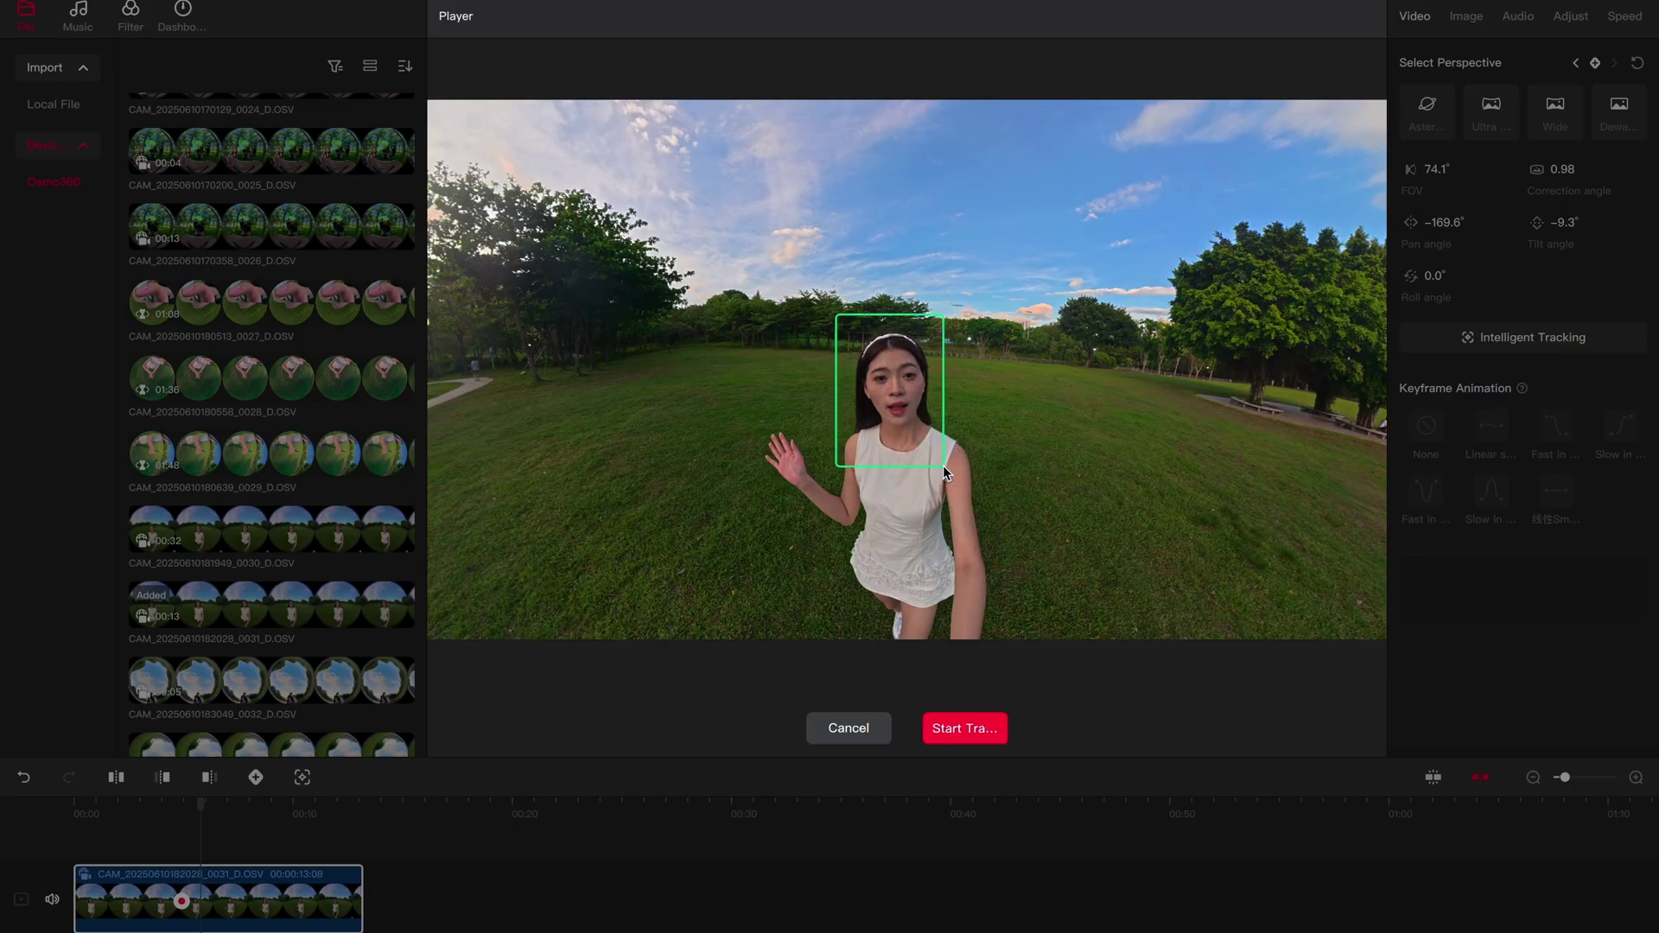
{"action": "left_click", "coordinate": [982, 728]}
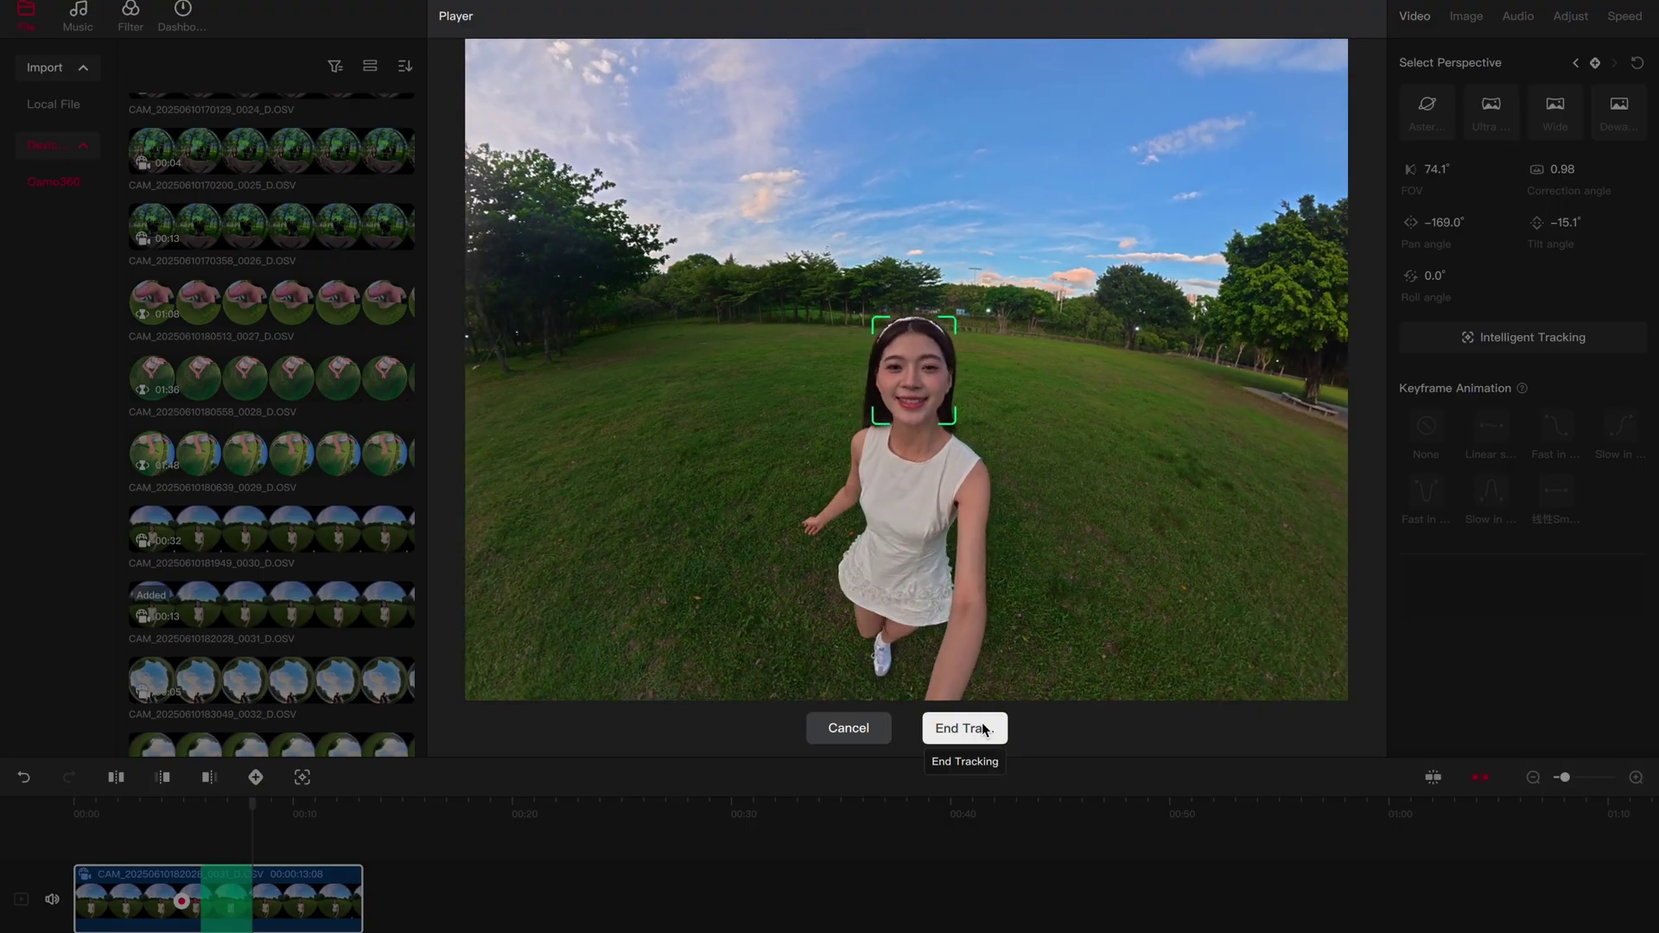
{"action": "left_click", "coordinate": [982, 729]}
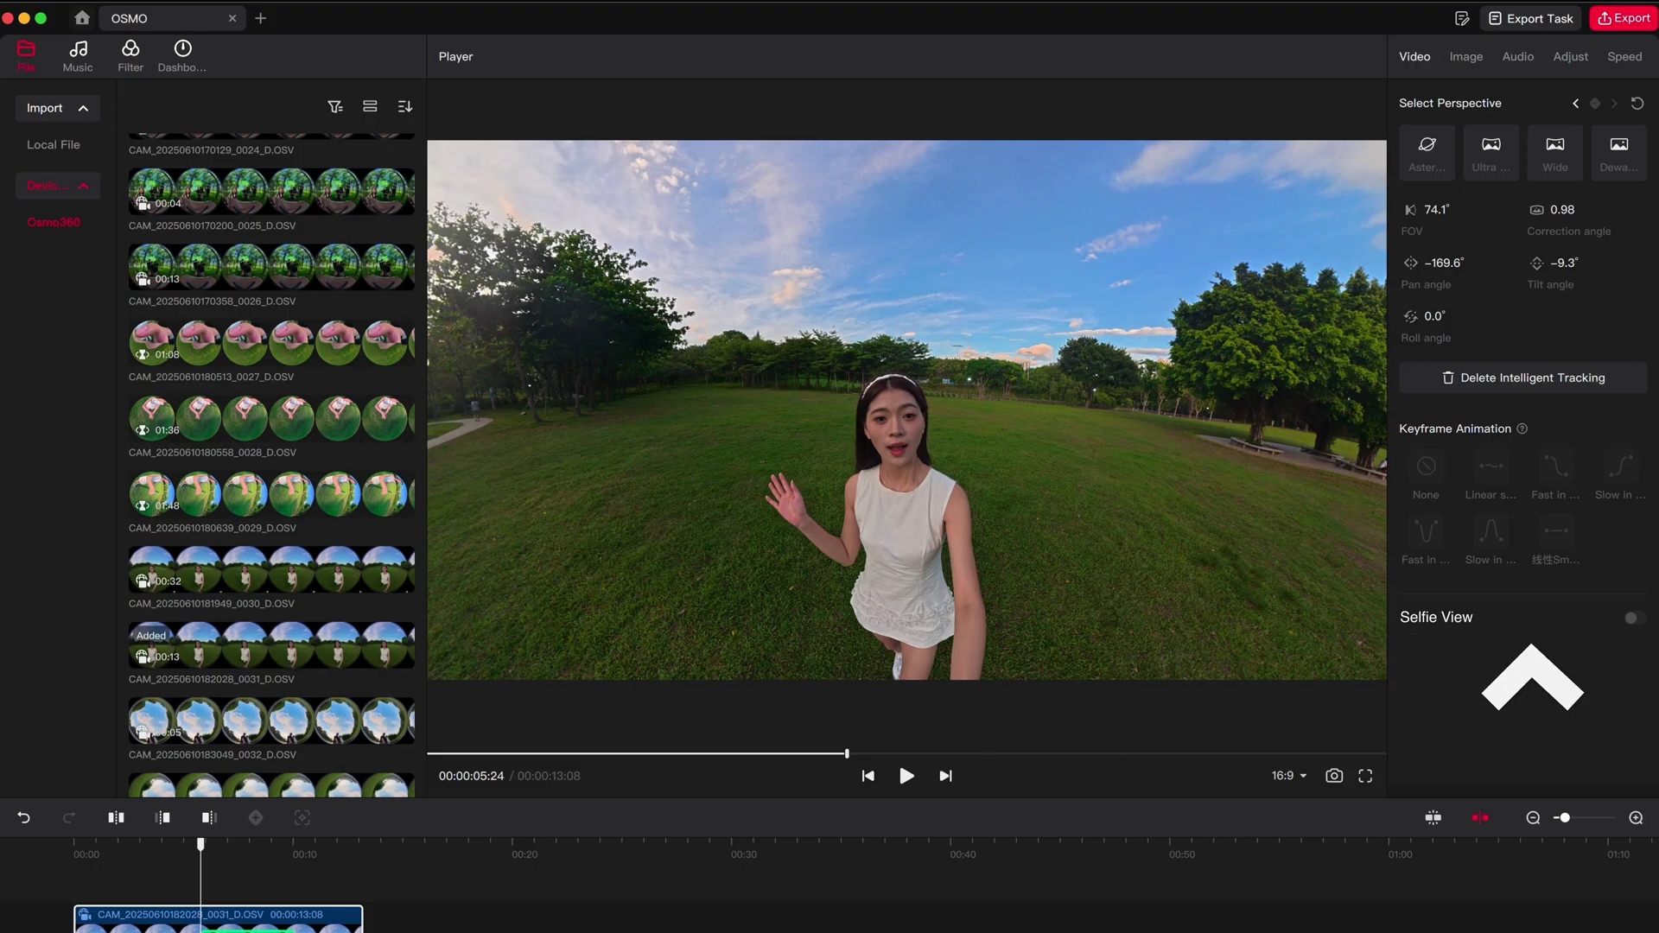
{"action": "left_click", "coordinate": [1467, 59]}
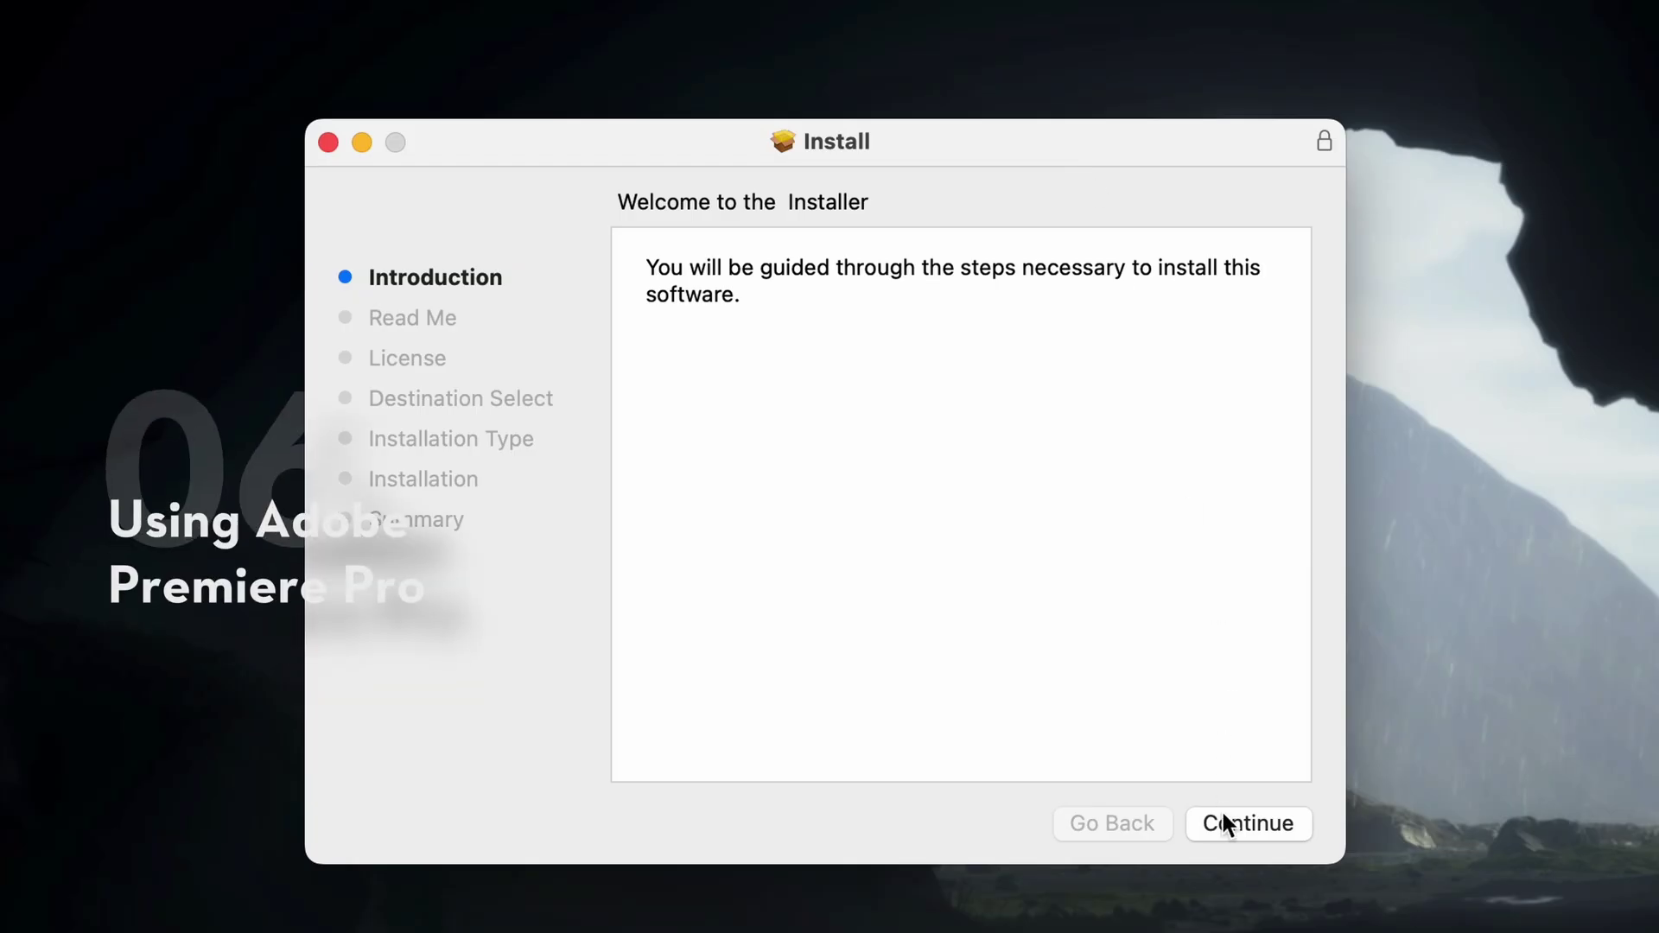
Agree to the DJI license and install DJI_Reframe_for_Adobe_Premiere for all users, then check Premiere's Video Effects.
{"action": "left_click", "coordinate": [1225, 825]}
{"action": "left_click", "coordinate": [1224, 818]}
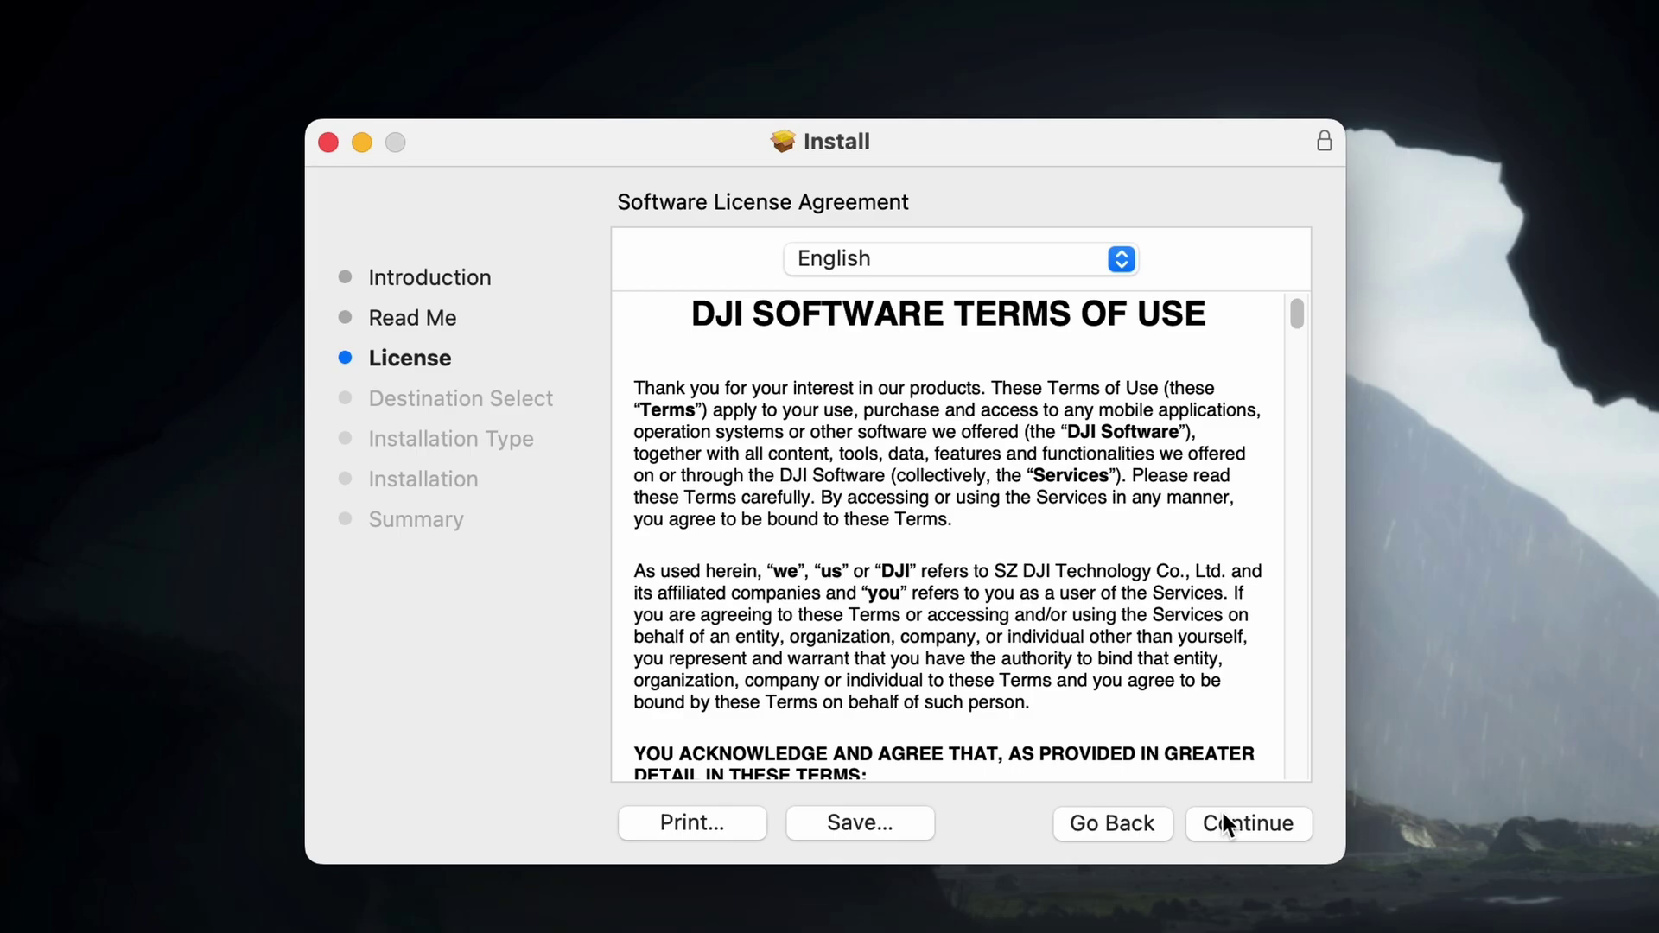
{"action": "left_click", "coordinate": [1221, 816]}
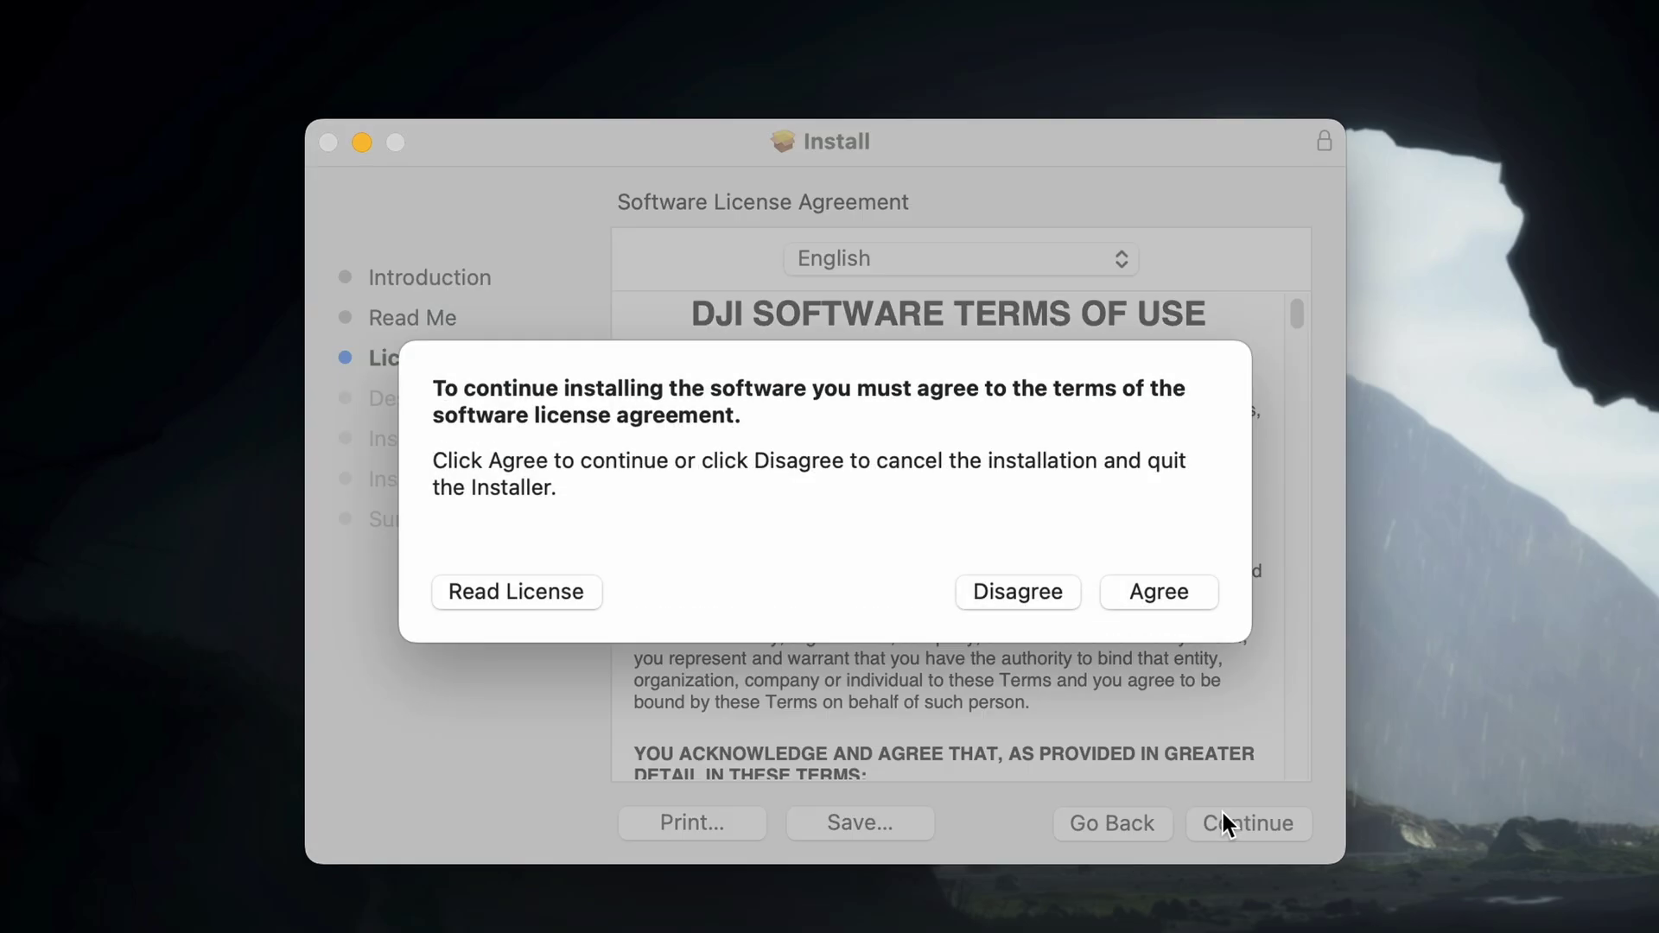
{"action": "left_click", "coordinate": [1187, 591]}
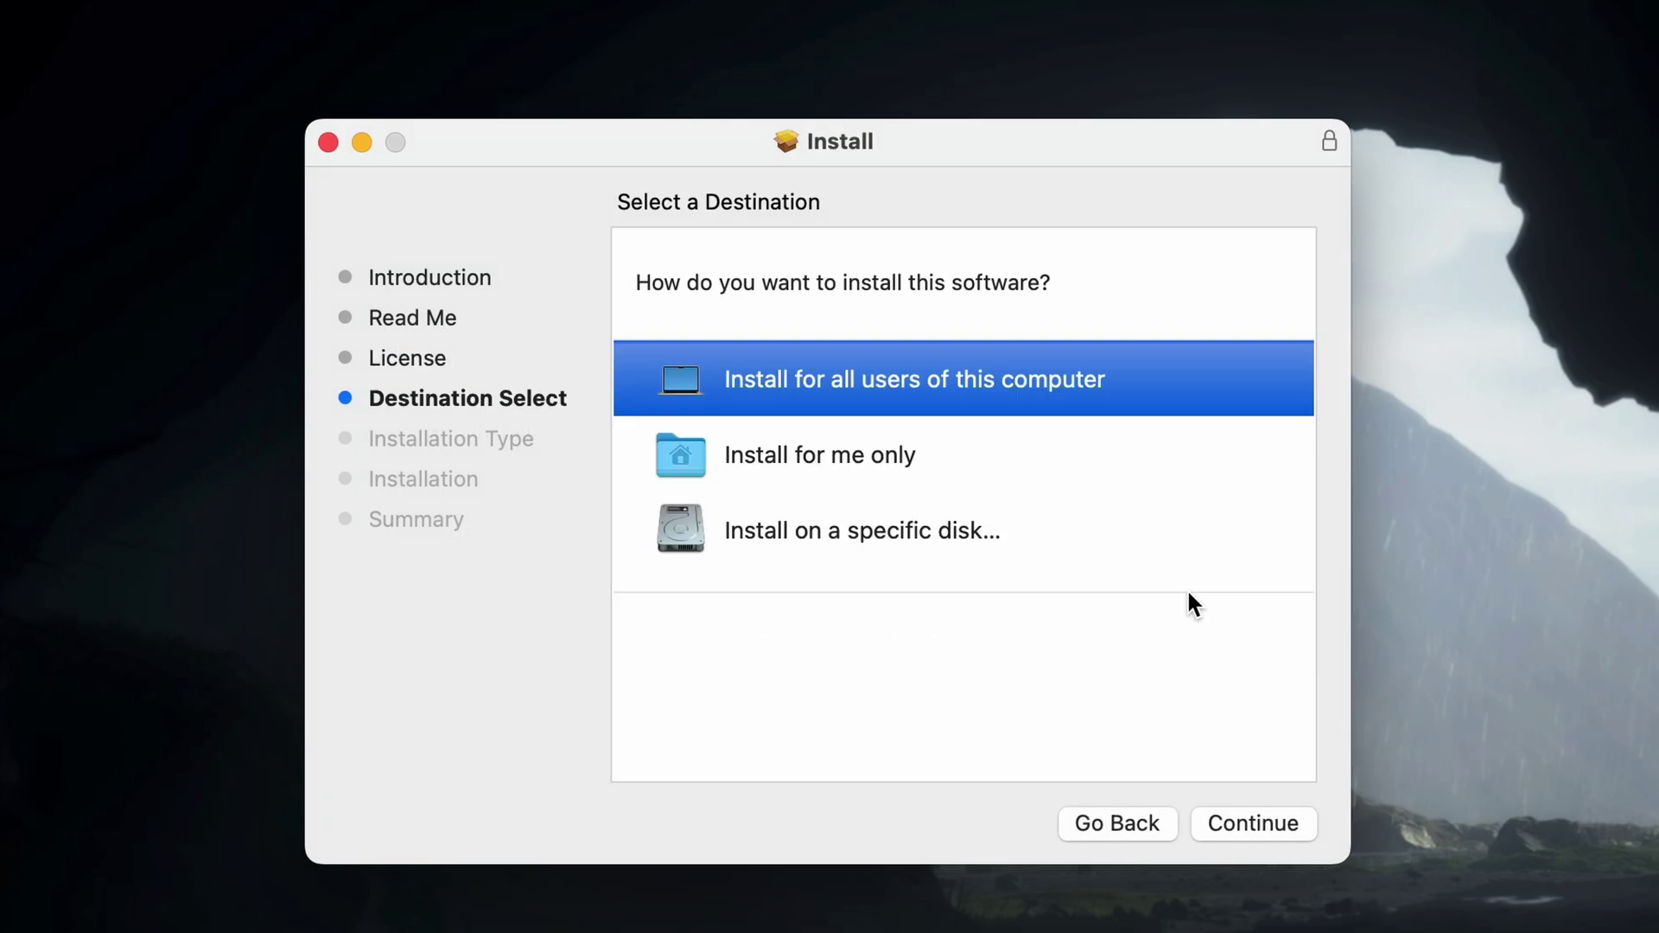
{"action": "left_click", "coordinate": [1288, 816]}
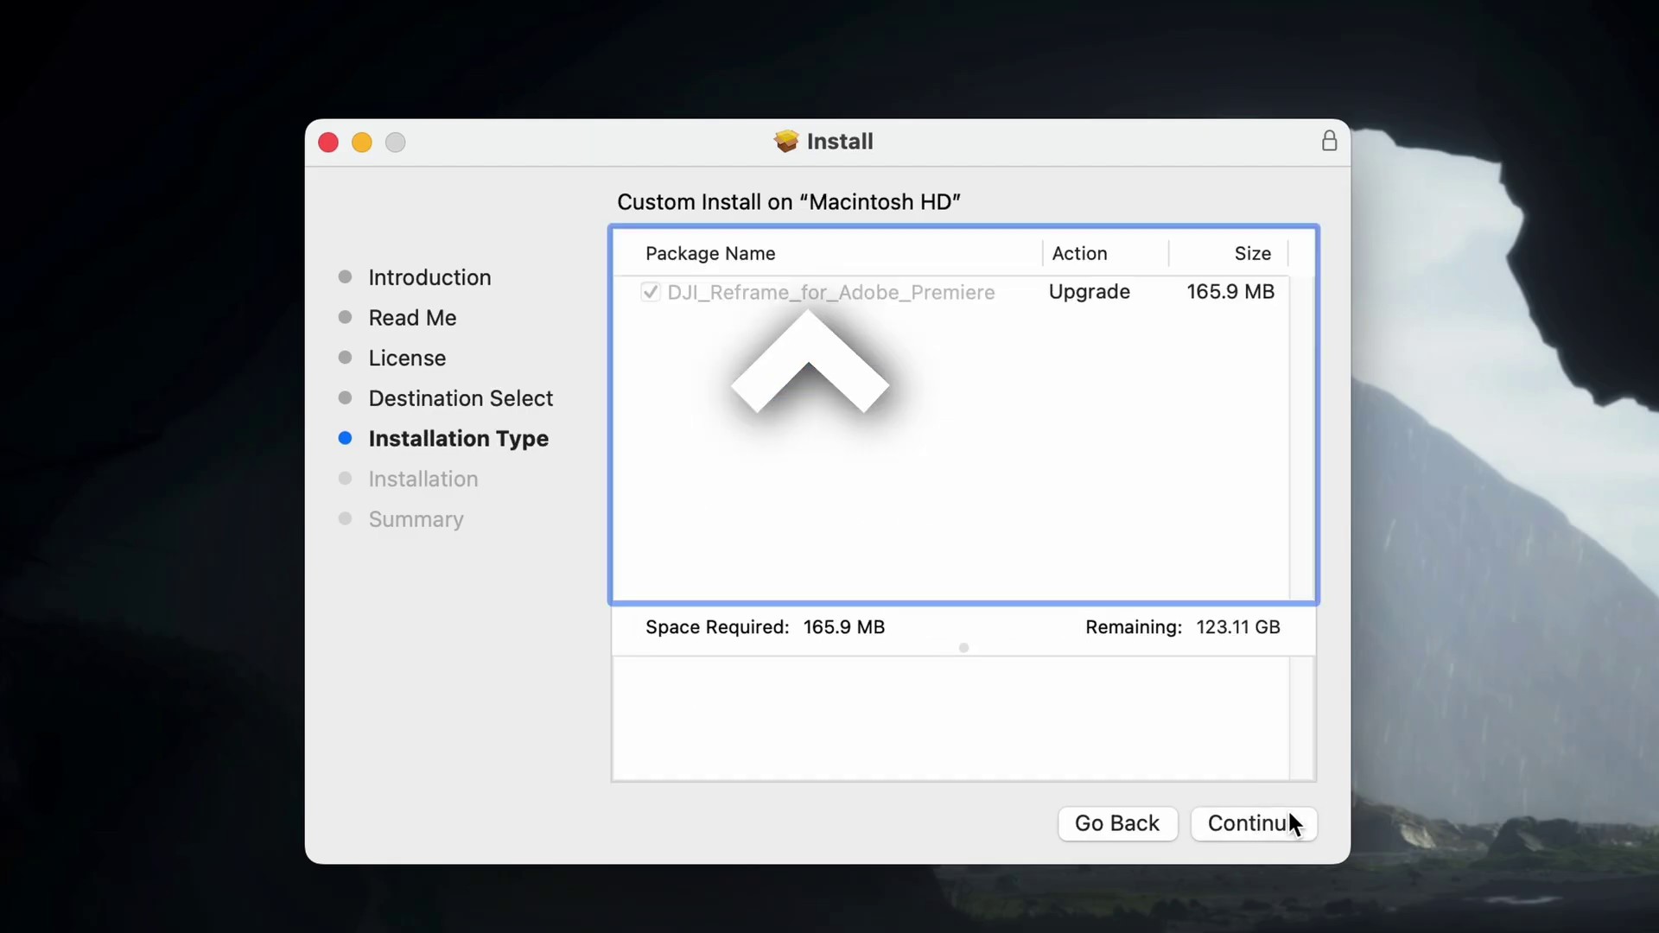
{"action": "left_click", "coordinate": [1289, 813]}
{"action": "left_click", "coordinate": [1289, 813]}
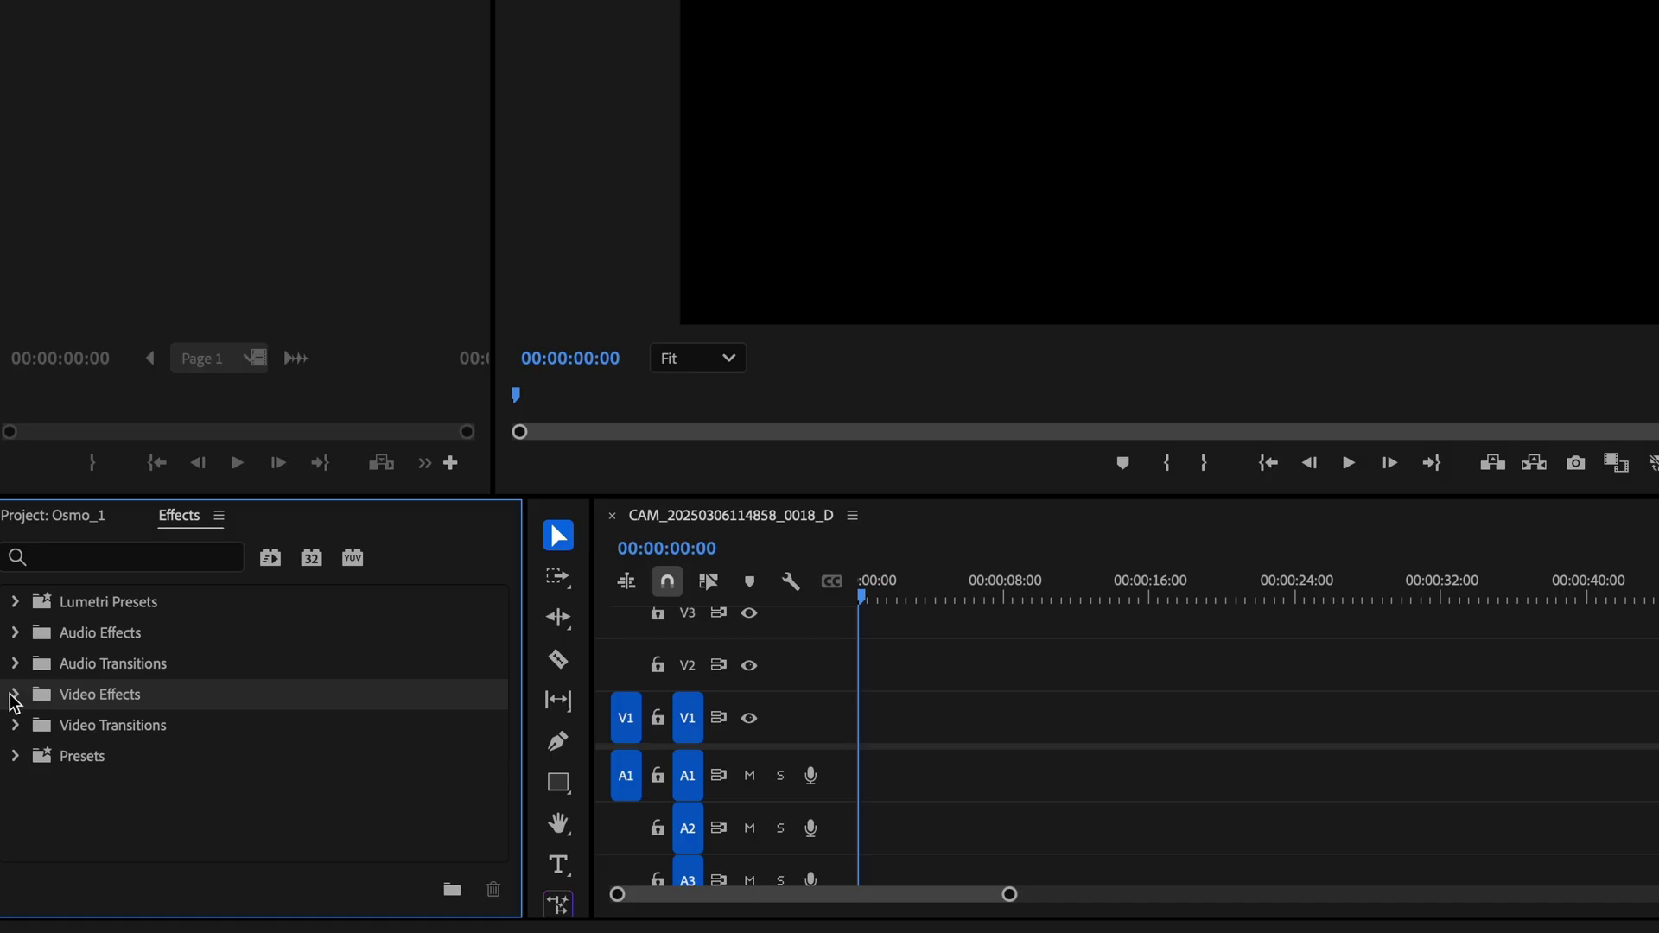
{"action": "left_click", "coordinate": [15, 695]}
{"action": "scroll", "coordinate": [504, 634], "scroll_direction": "down", "scroll_amount": 3}
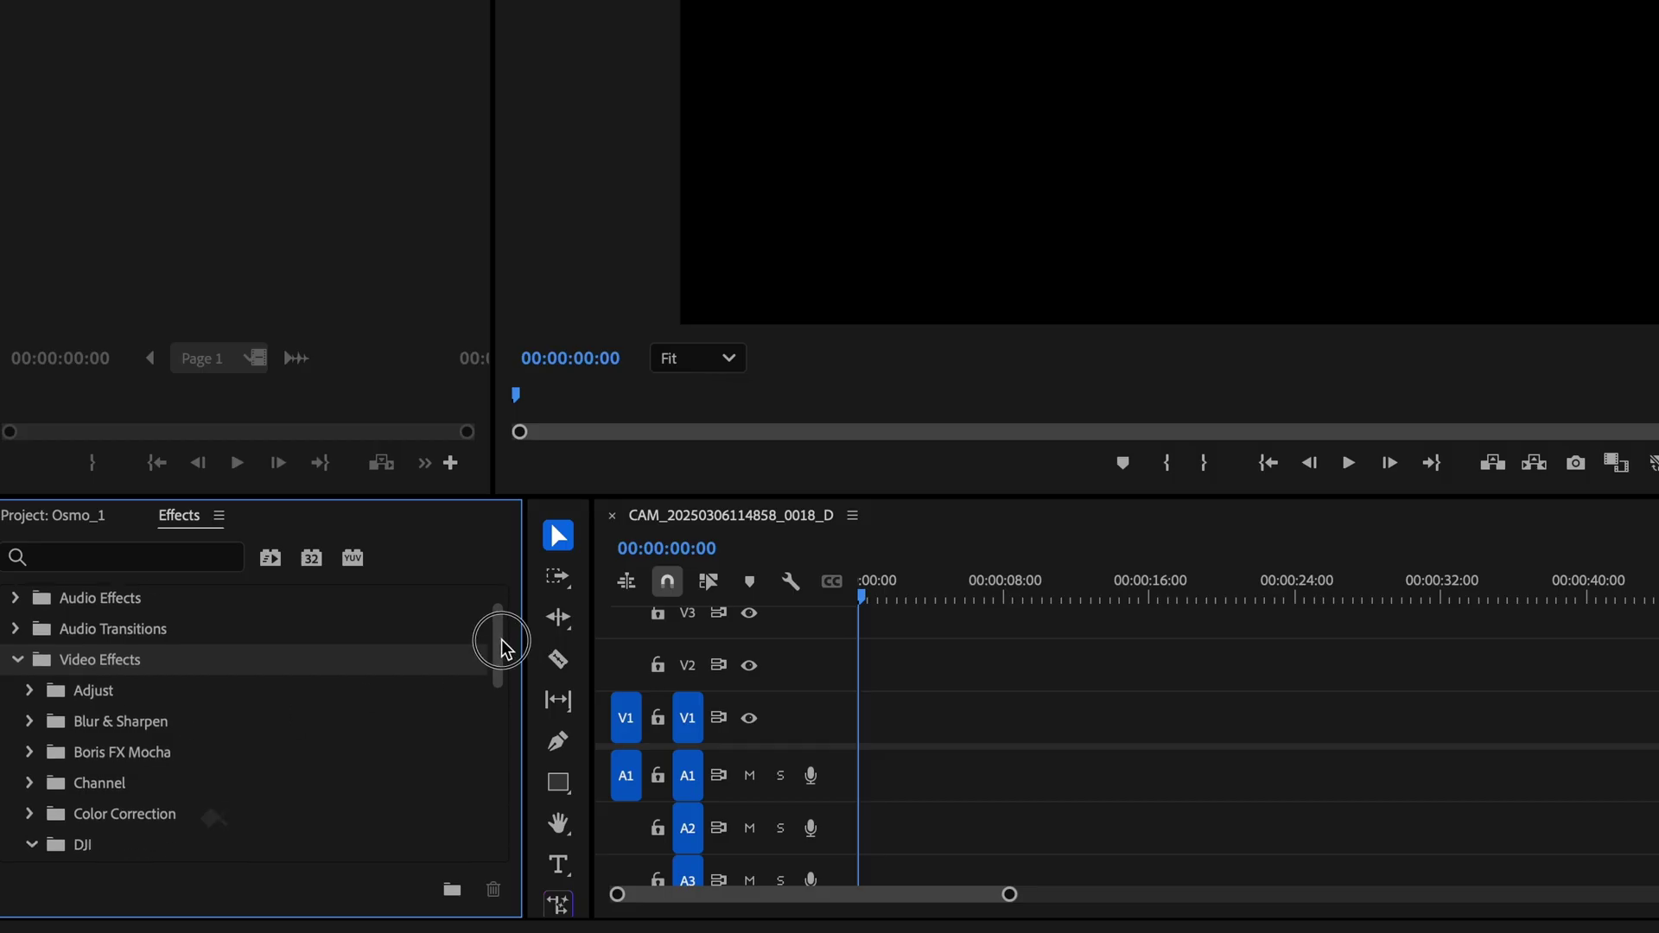
{"action": "left_click", "coordinate": [75, 803]}
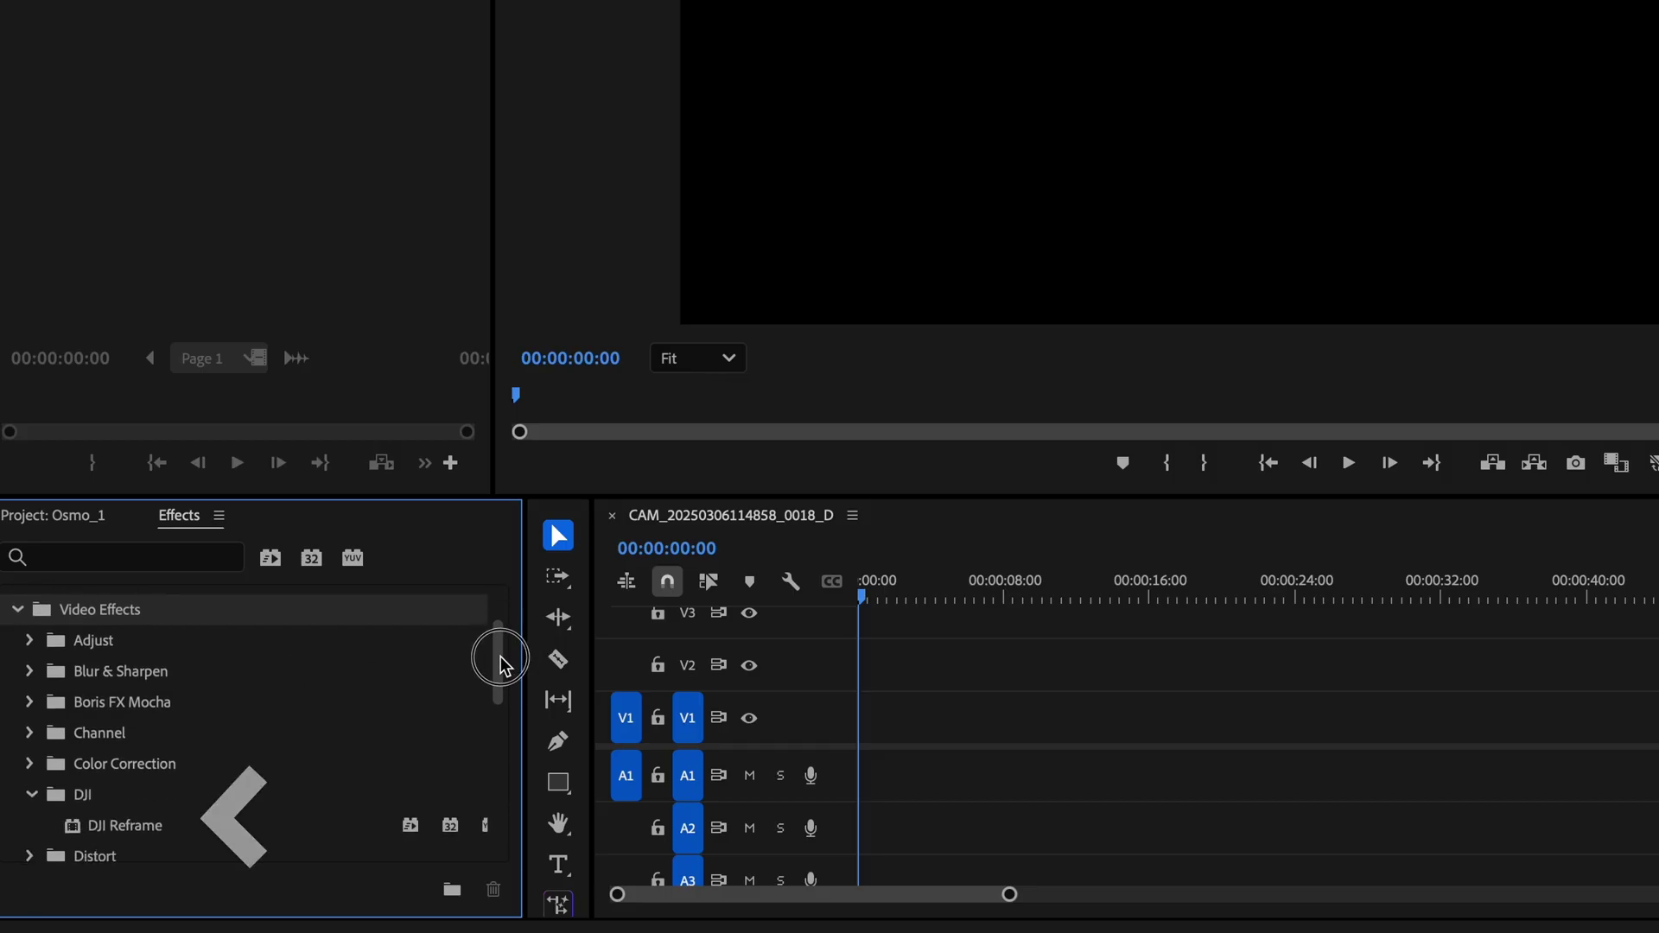
{"action": "left_click", "coordinate": [112, 825]}
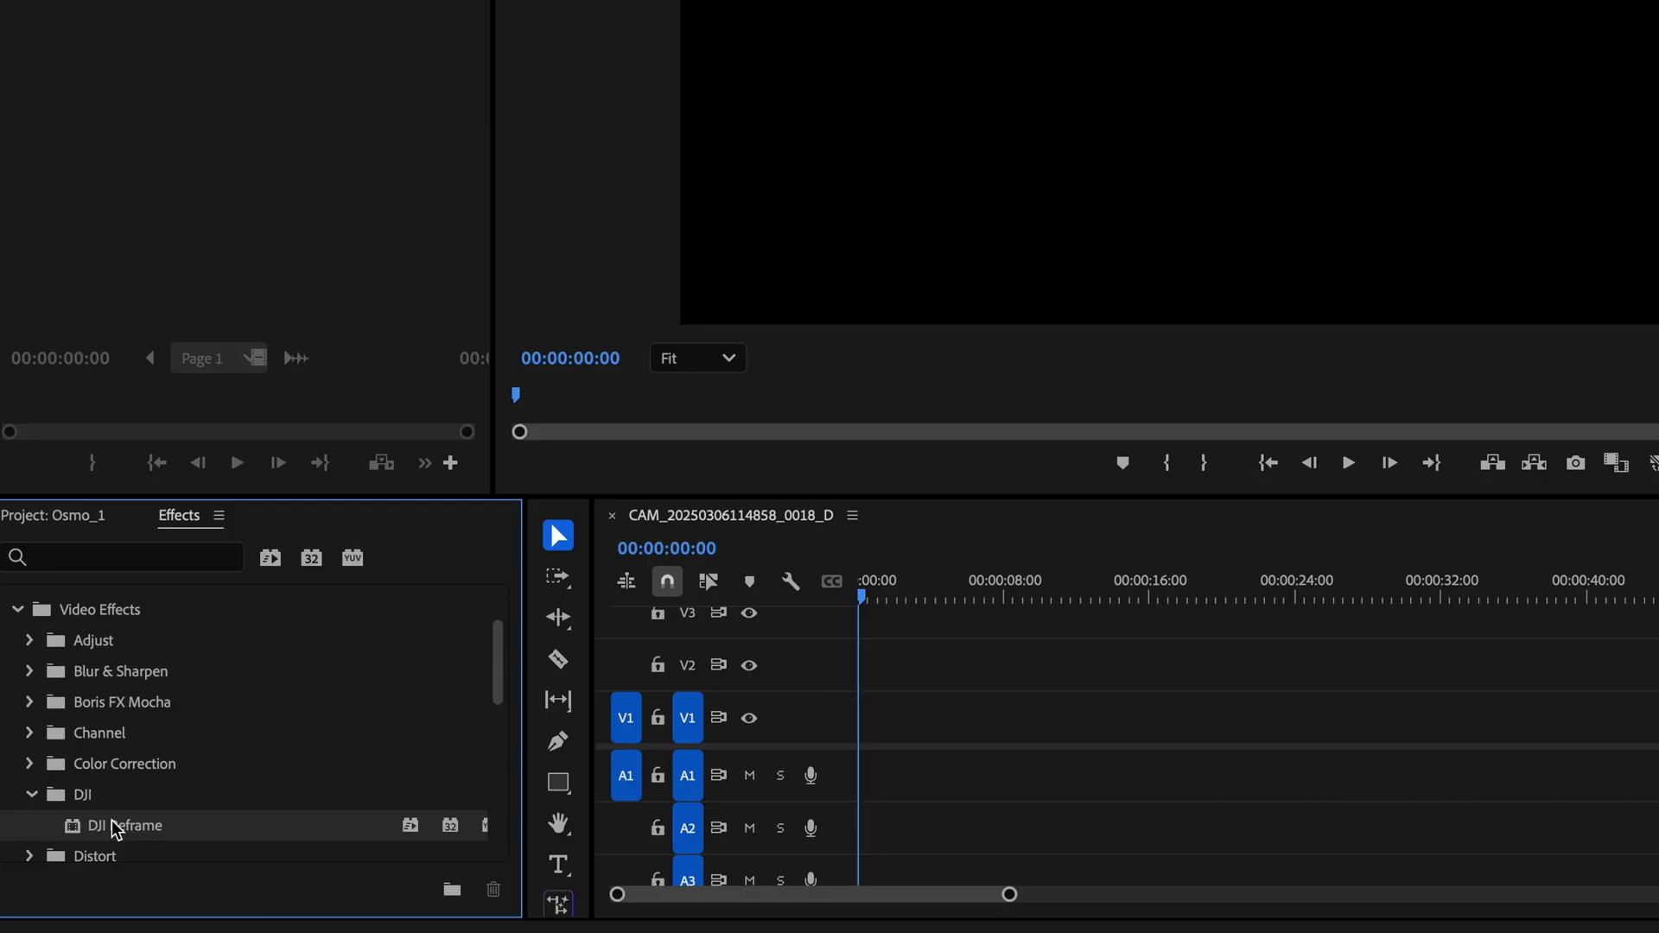
{"action": "left_click", "coordinate": [55, 518]}
{"action": "left_click_drag", "start_coordinate": [119, 783], "coordinate": [642, 861]}
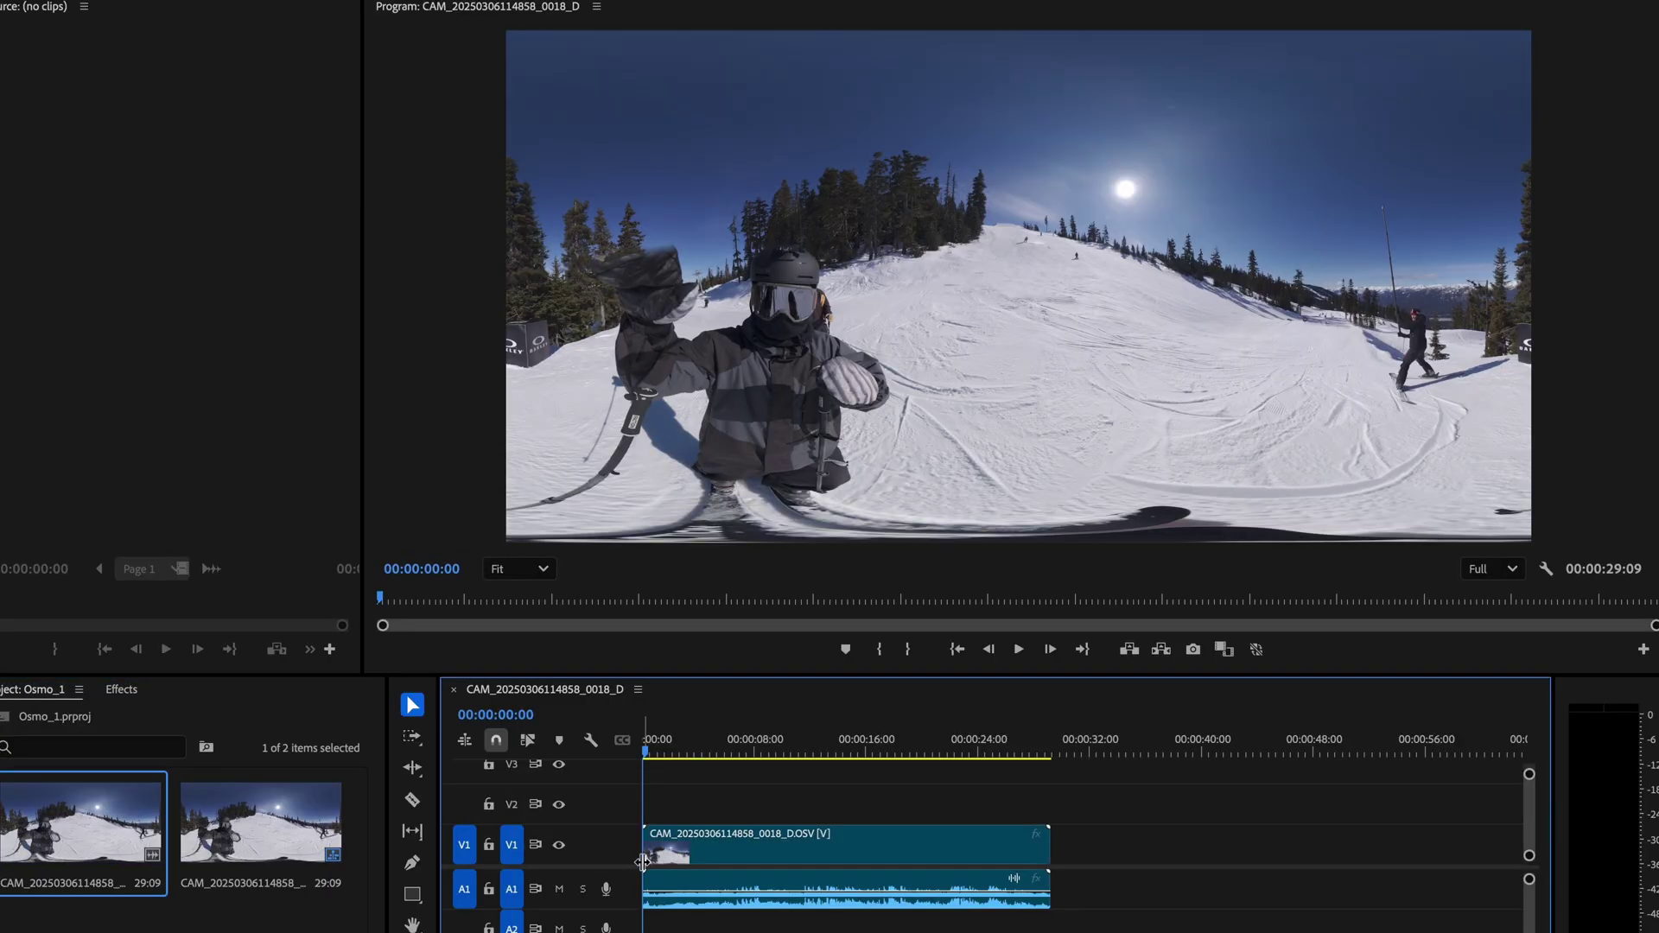
{"action": "left_click", "coordinate": [122, 691]}
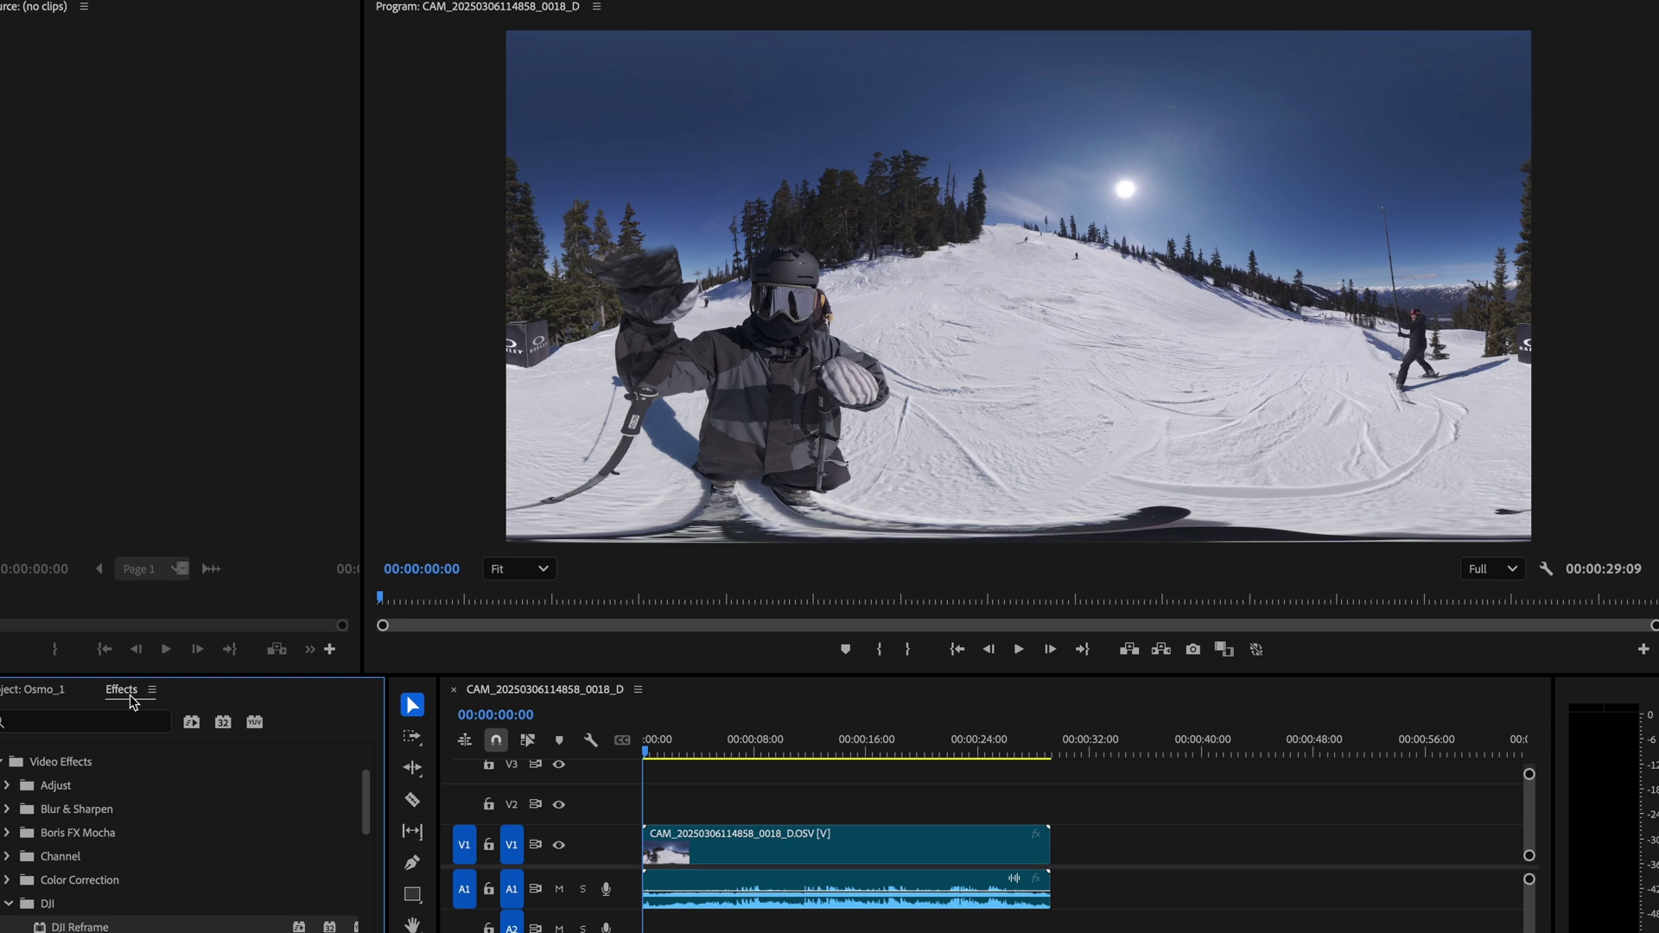
{"action": "left_click_drag", "start_coordinate": [79, 926], "coordinate": [671, 828]}
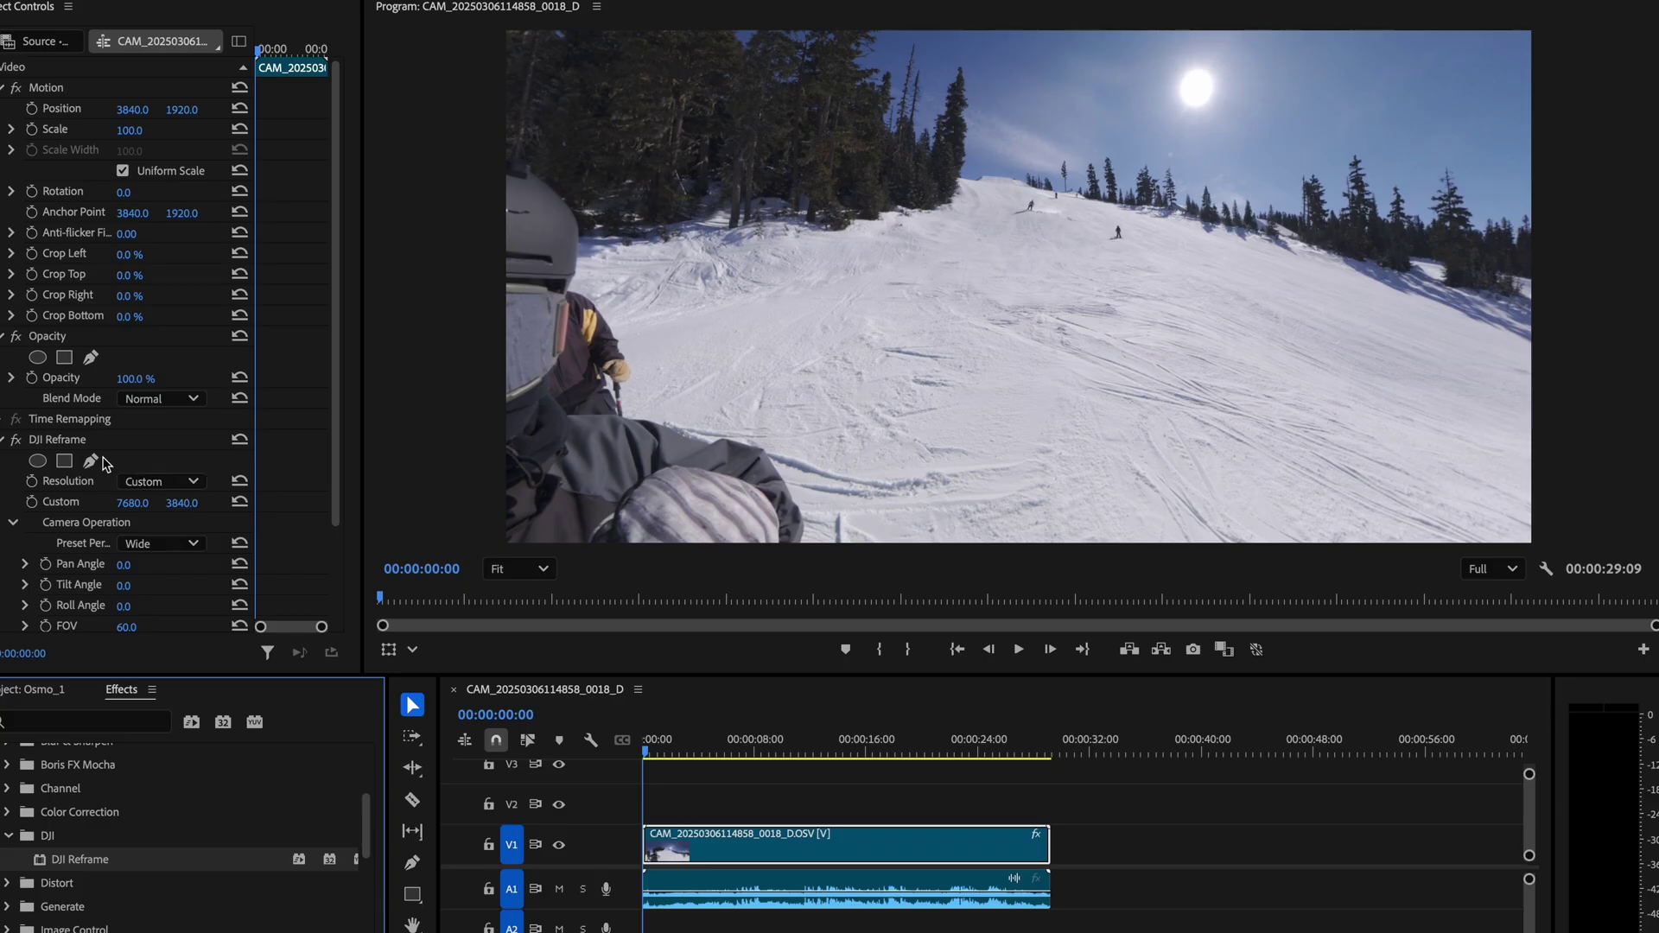
Turn the DJI Reframe view onto the skier at 83.3° pan, -22.4° tilt and 75 FOV.
{"action": "left_click", "coordinate": [84, 442]}
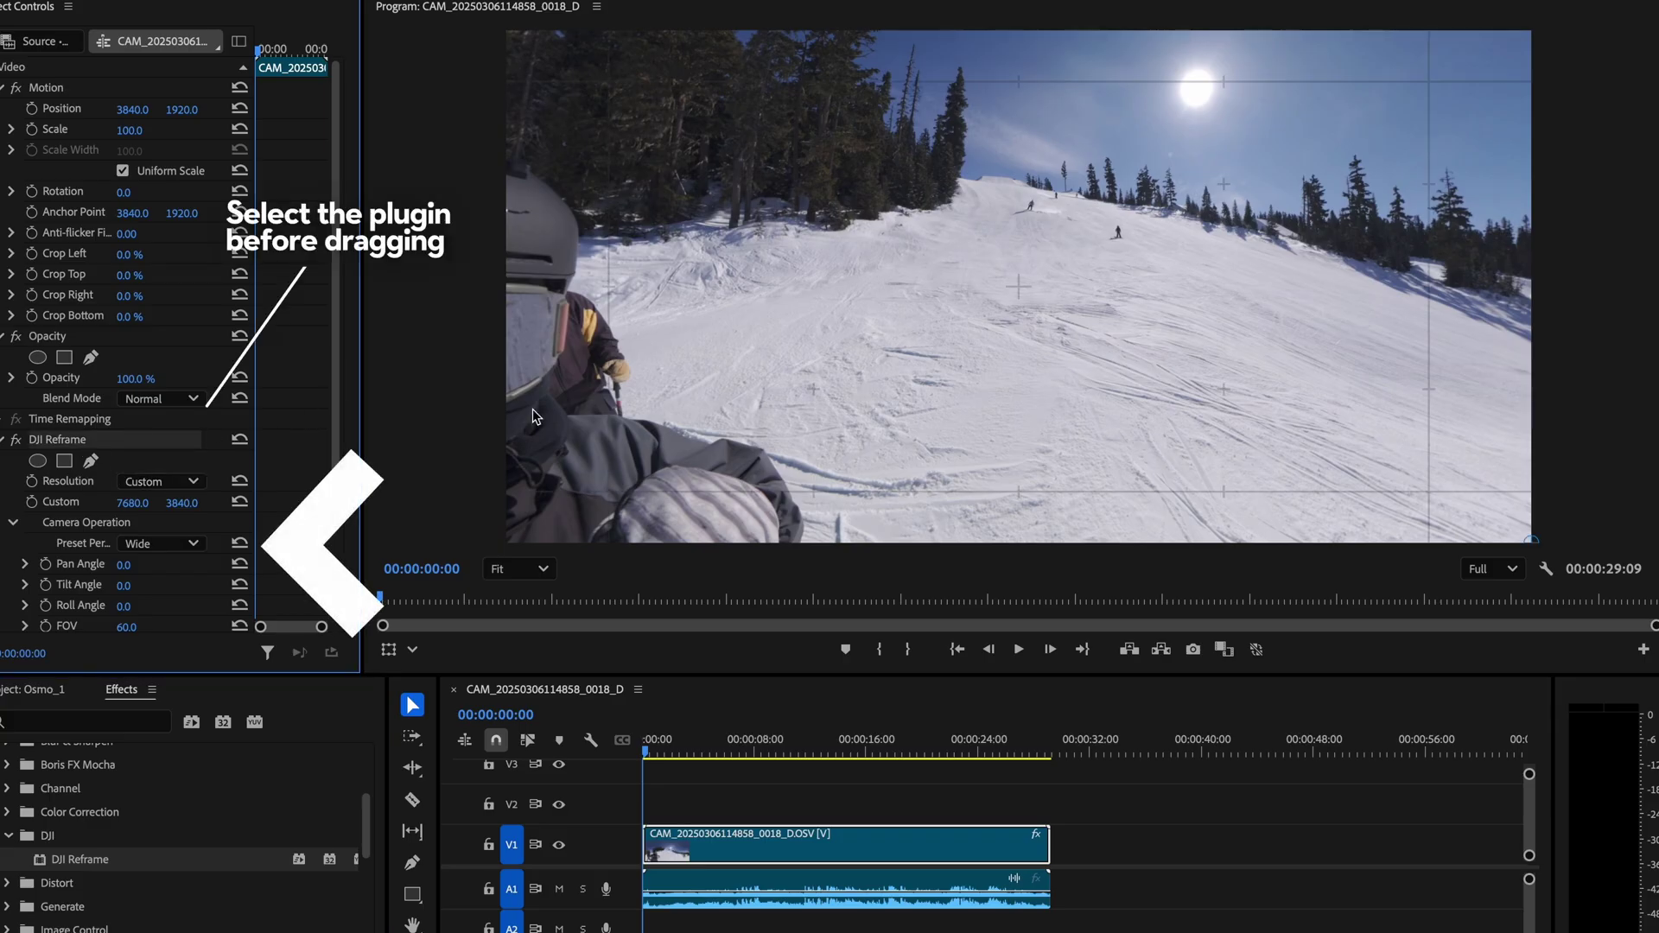
{"action": "left_click_drag", "start_coordinate": [695, 428], "coordinate": [1420, 278]}
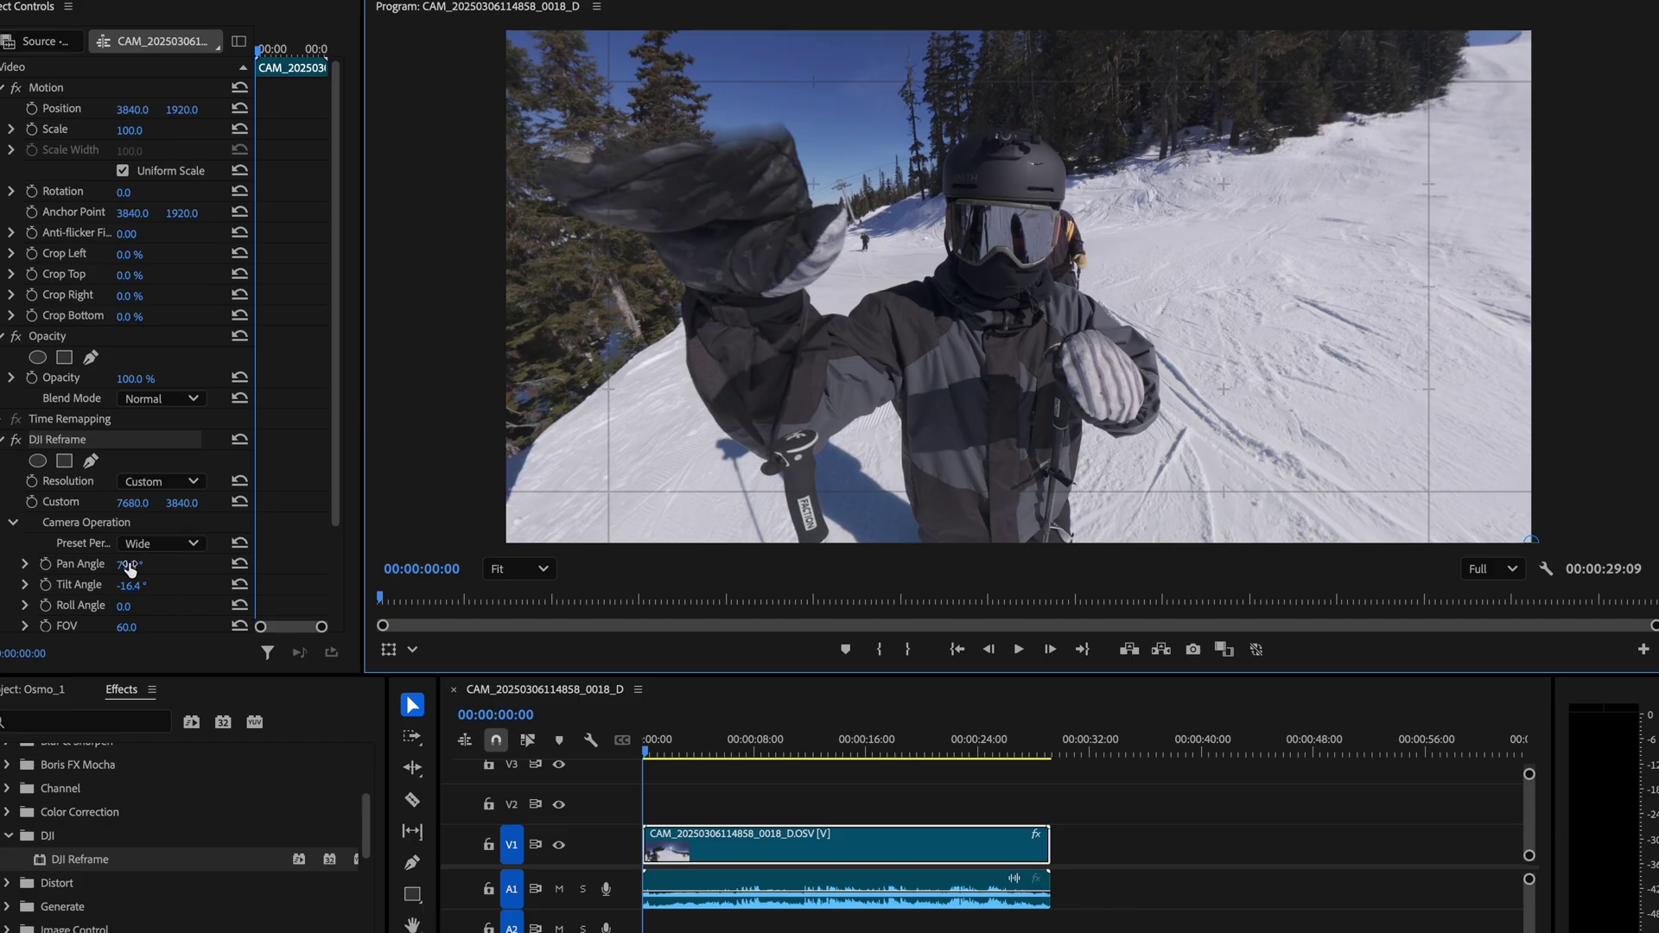
{"action": "left_click_drag", "start_coordinate": [129, 568], "coordinate": [124, 610]}
{"action": "scroll", "coordinate": [326, 531], "scroll_direction": "down", "scroll_amount": 3}
{"action": "left_click_drag", "start_coordinate": [131, 533], "coordinate": [144, 533]}
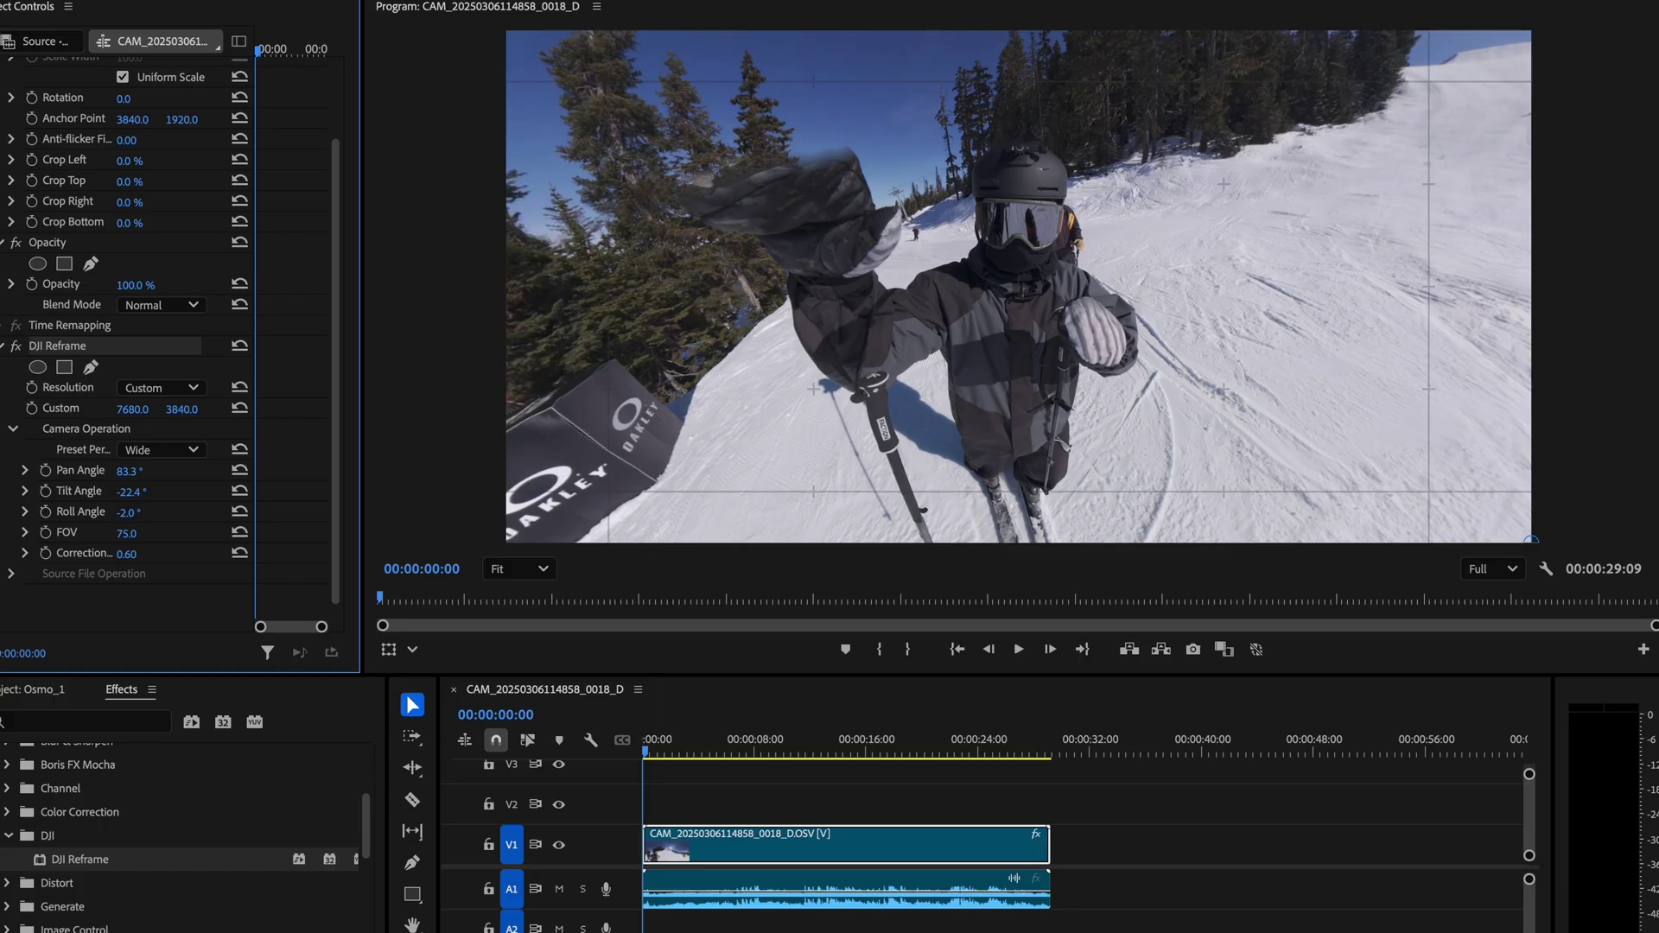
{"action": "left_click_drag", "start_coordinate": [730, 741], "coordinate": [740, 745]}
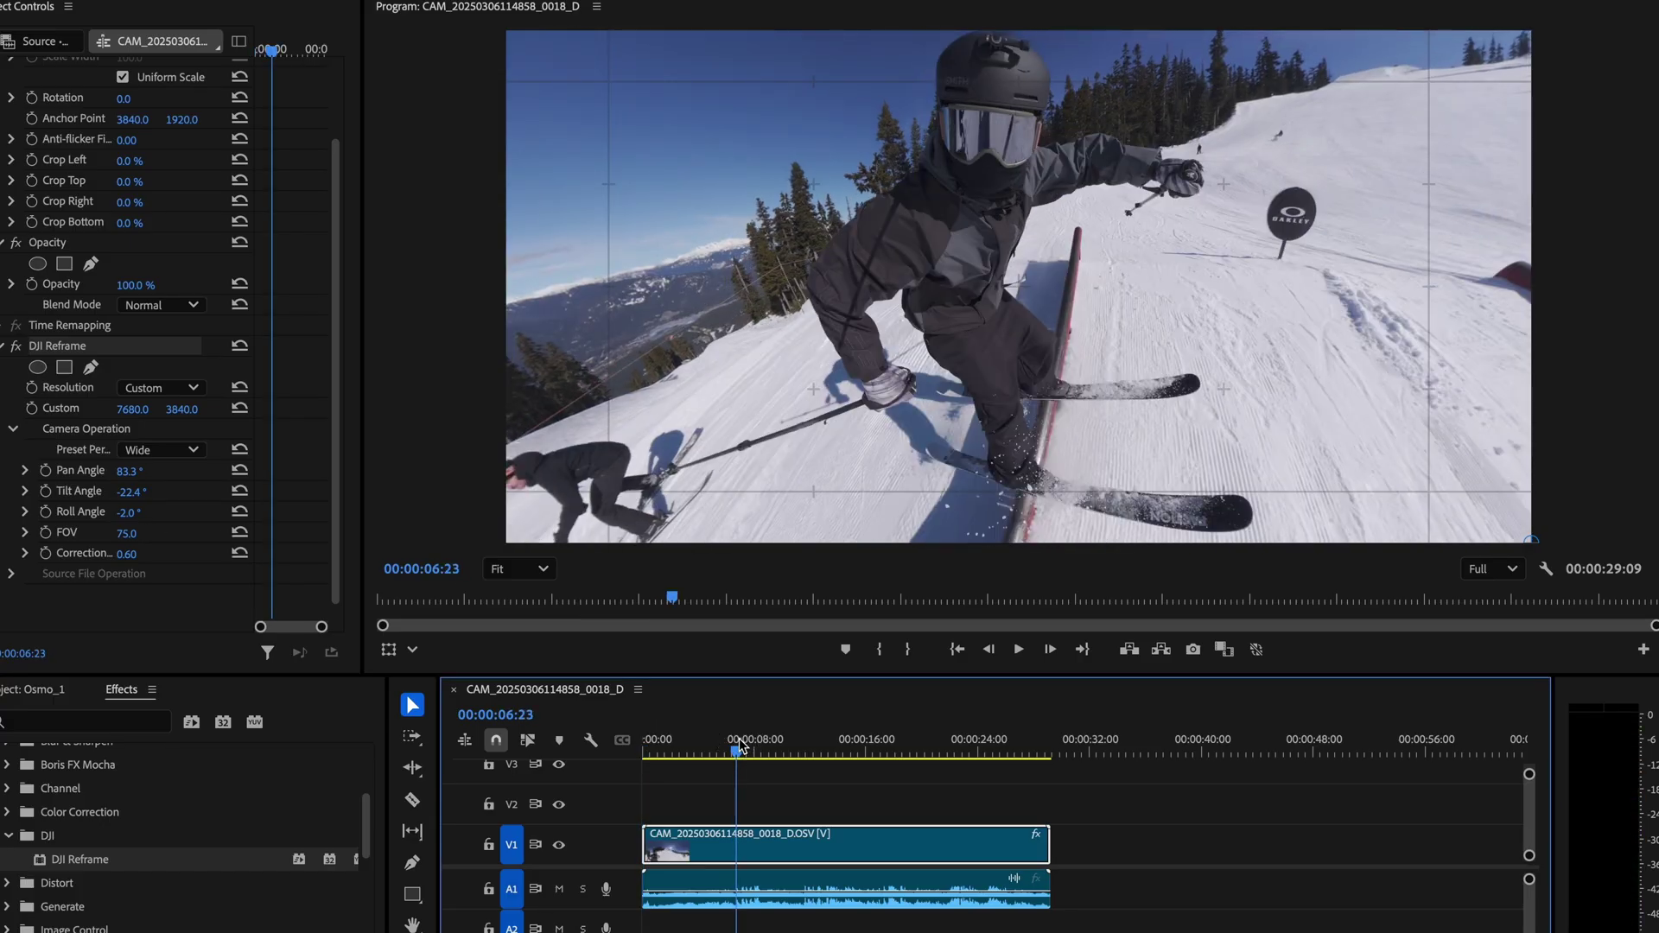
Keyframe Pan Angle at 00:00:06:23, then swing the view to 284.1° pan, 25.4° tilt at 00:00:12:25.
{"action": "left_click", "coordinate": [45, 470]}
{"action": "mouse_move", "coordinate": [807, 739]}
{"action": "left_mouse_down"}
{"action": "mouse_move", "coordinate": [789, 741]}
{"action": "mouse_move", "coordinate": [827, 743]}
{"action": "left_mouse_up"}
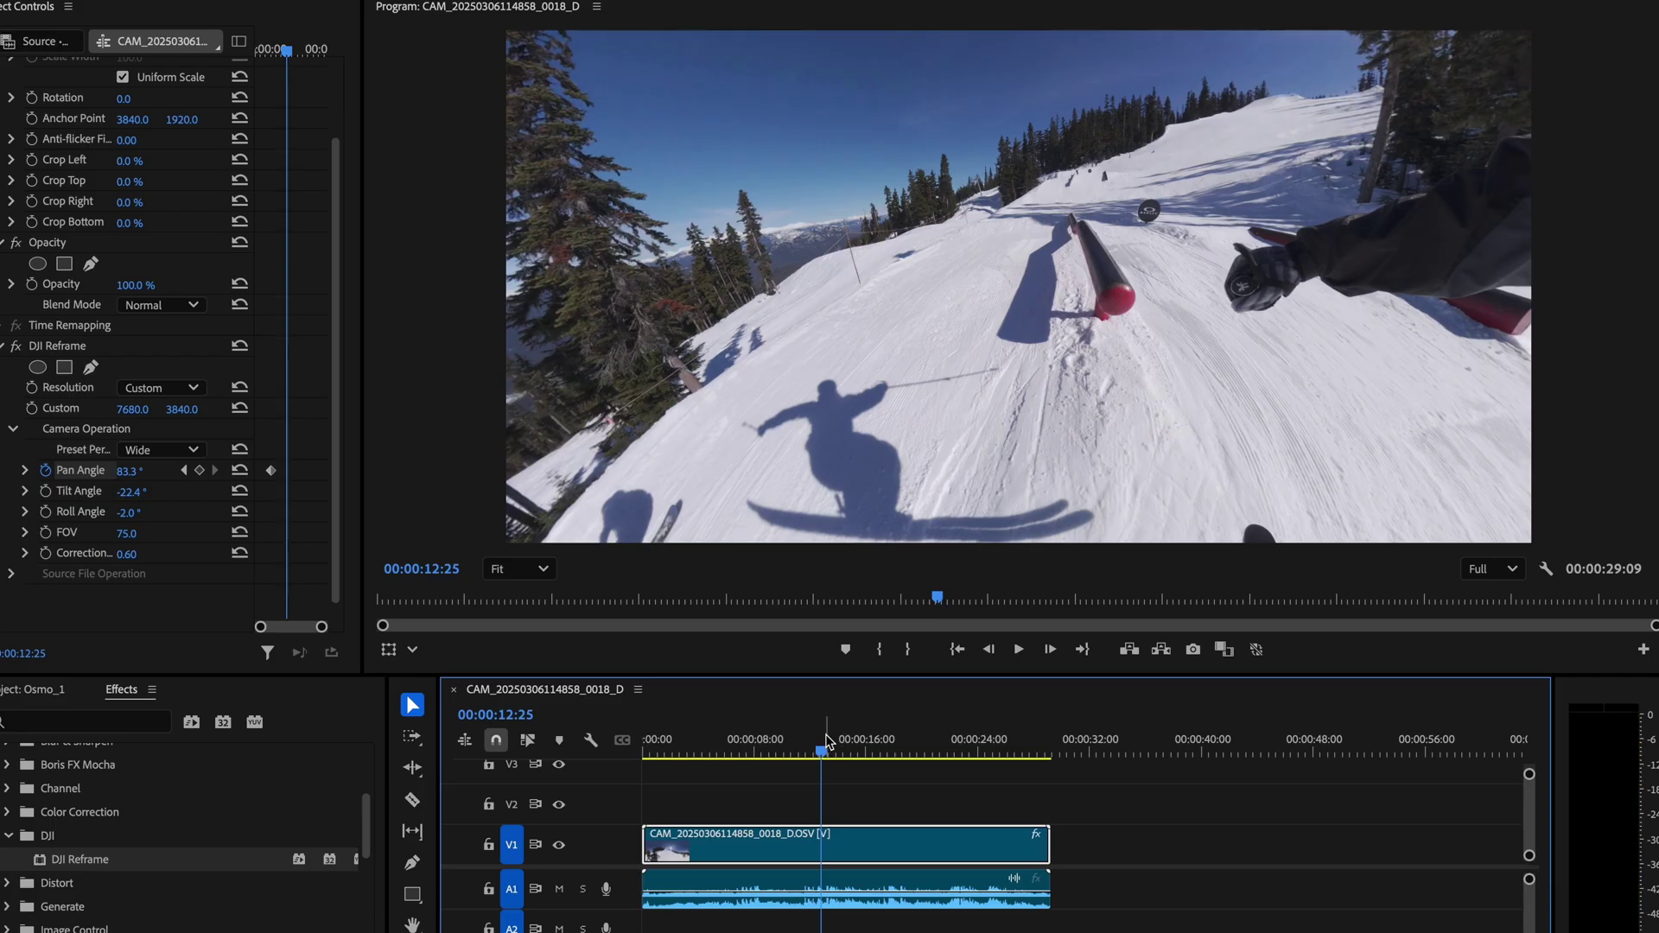
{"action": "left_click", "coordinate": [622, 451]}
{"action": "left_click", "coordinate": [76, 354]}
{"action": "left_click_drag", "start_coordinate": [672, 408], "coordinate": [1277, 403]}
{"action": "left_click_drag", "start_coordinate": [930, 233], "coordinate": [1263, 524]}
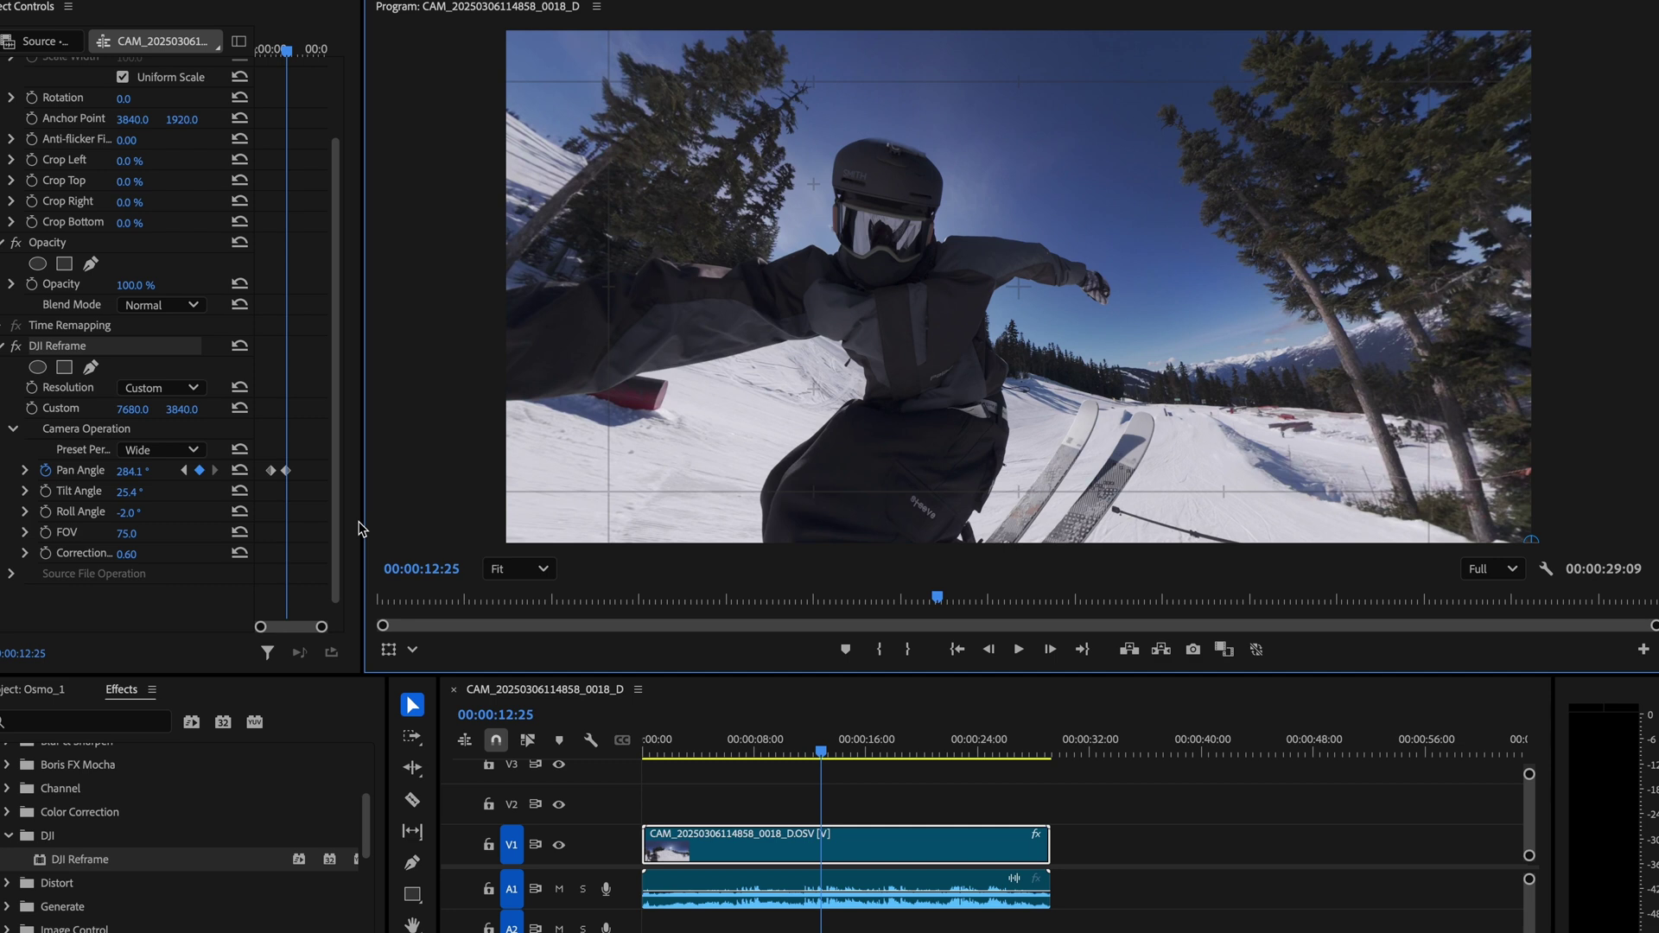
Set both Pan Angle keyframes to Continuous Bezier and play back the animated reframe.
{"action": "left_click_drag", "start_coordinate": [305, 448], "coordinate": [288, 476]}
{"action": "right_click", "coordinate": [286, 473]}
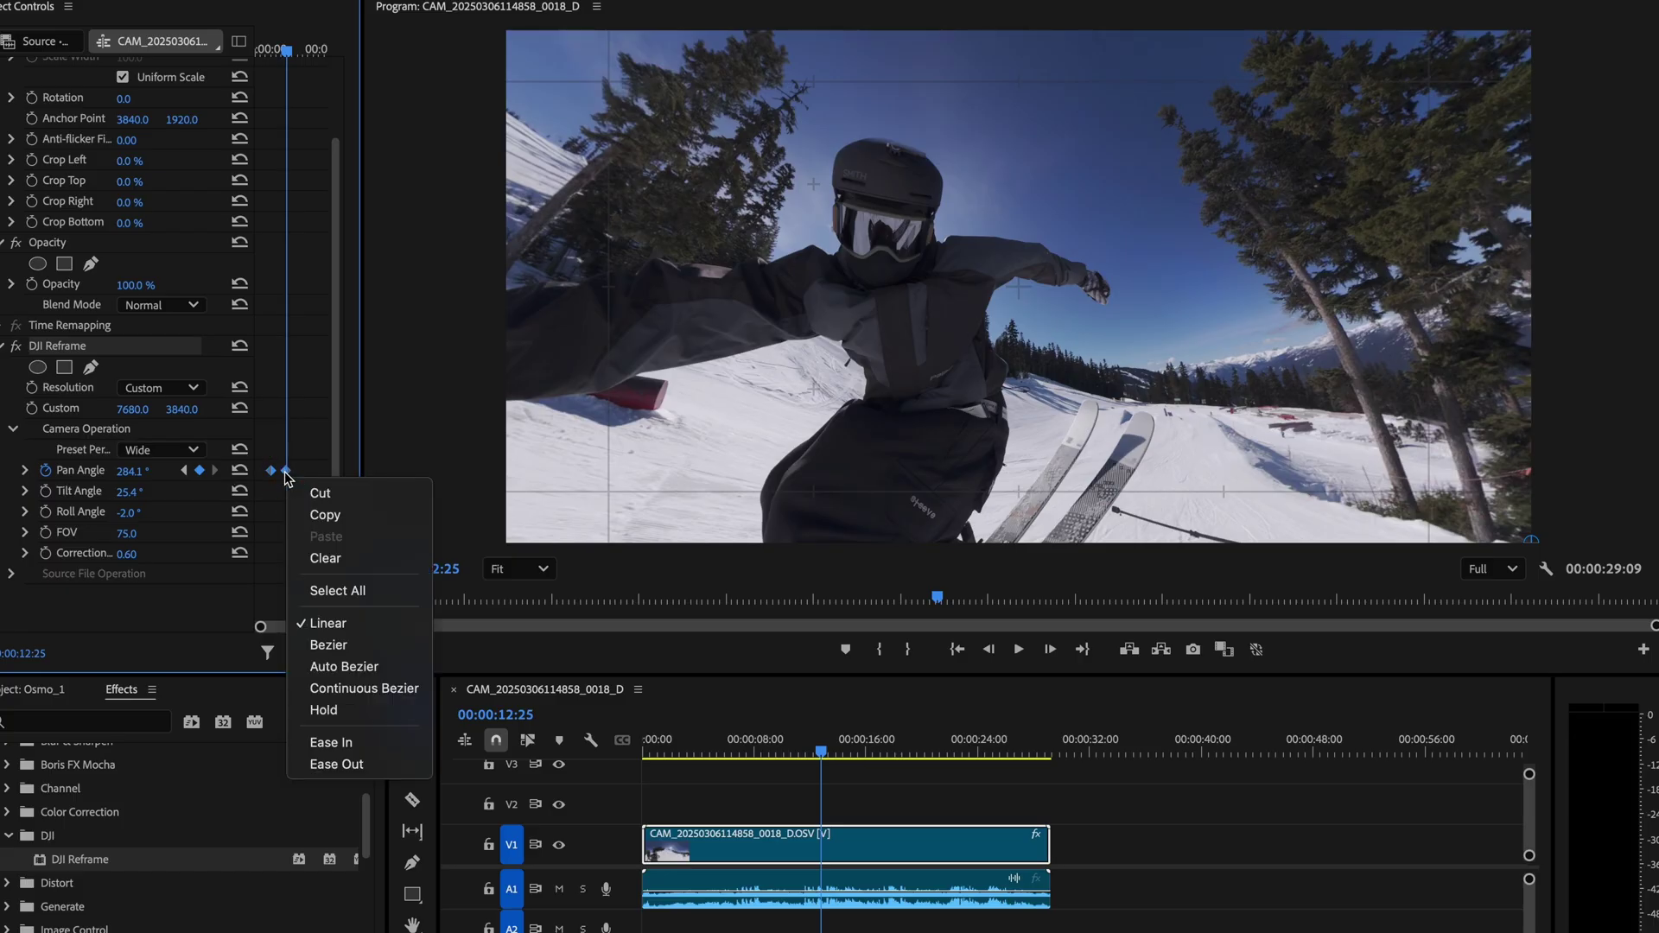
{"action": "left_click", "coordinate": [363, 688]}
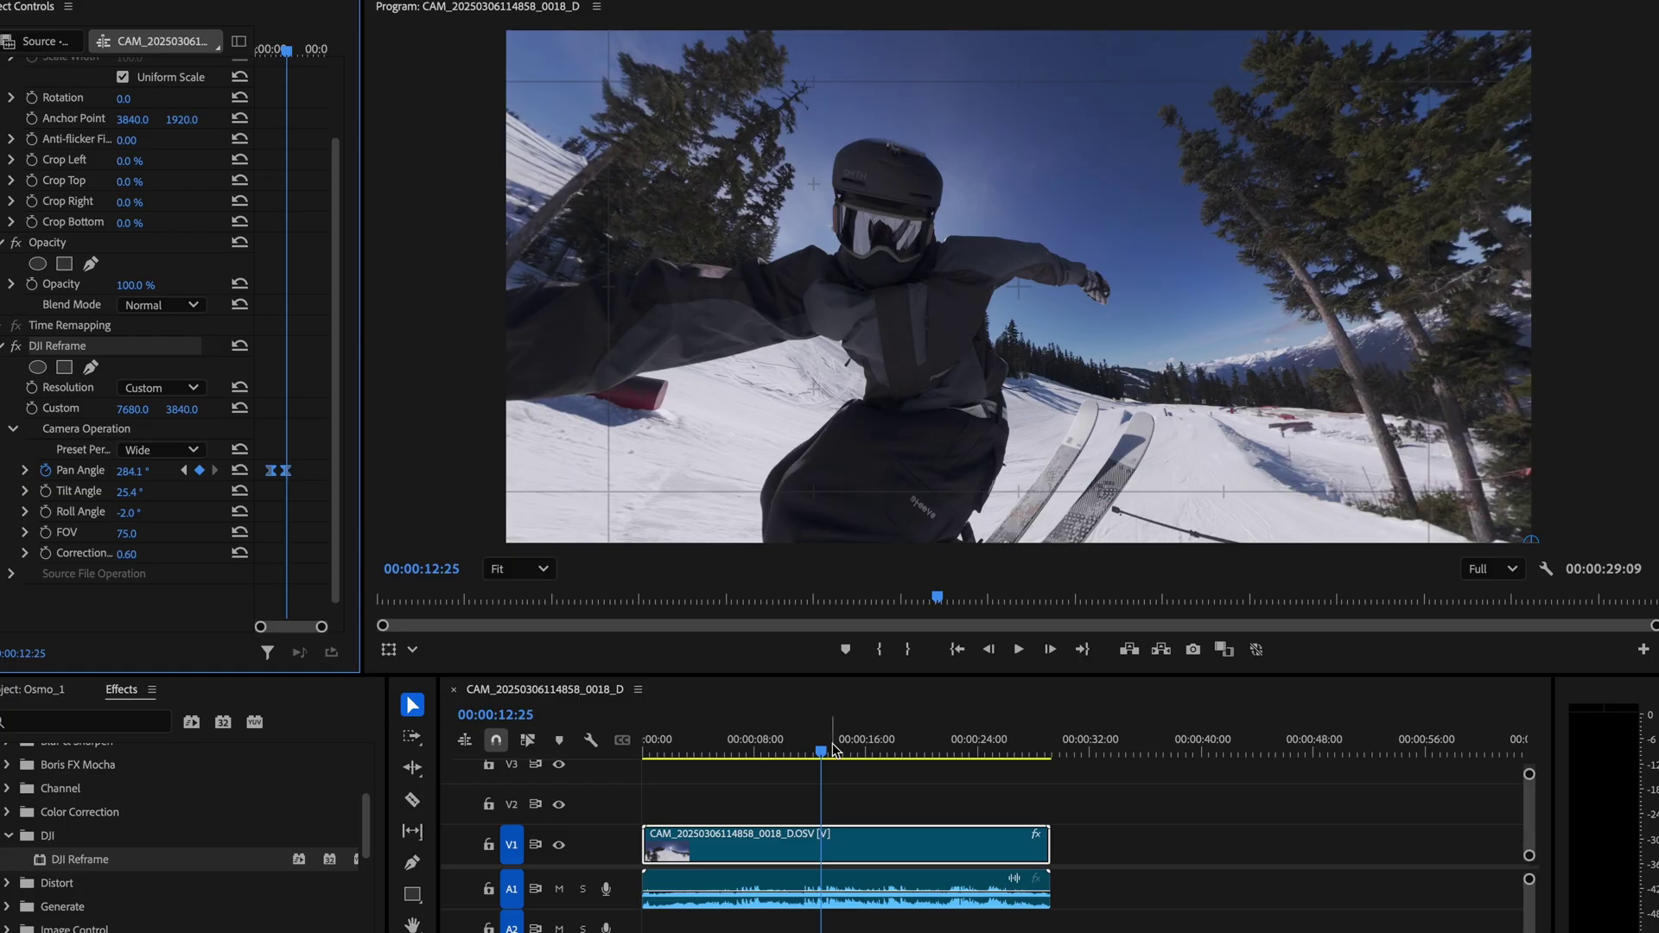
{"action": "left_click", "coordinate": [749, 752]}
{"action": "key", "text": "space"}
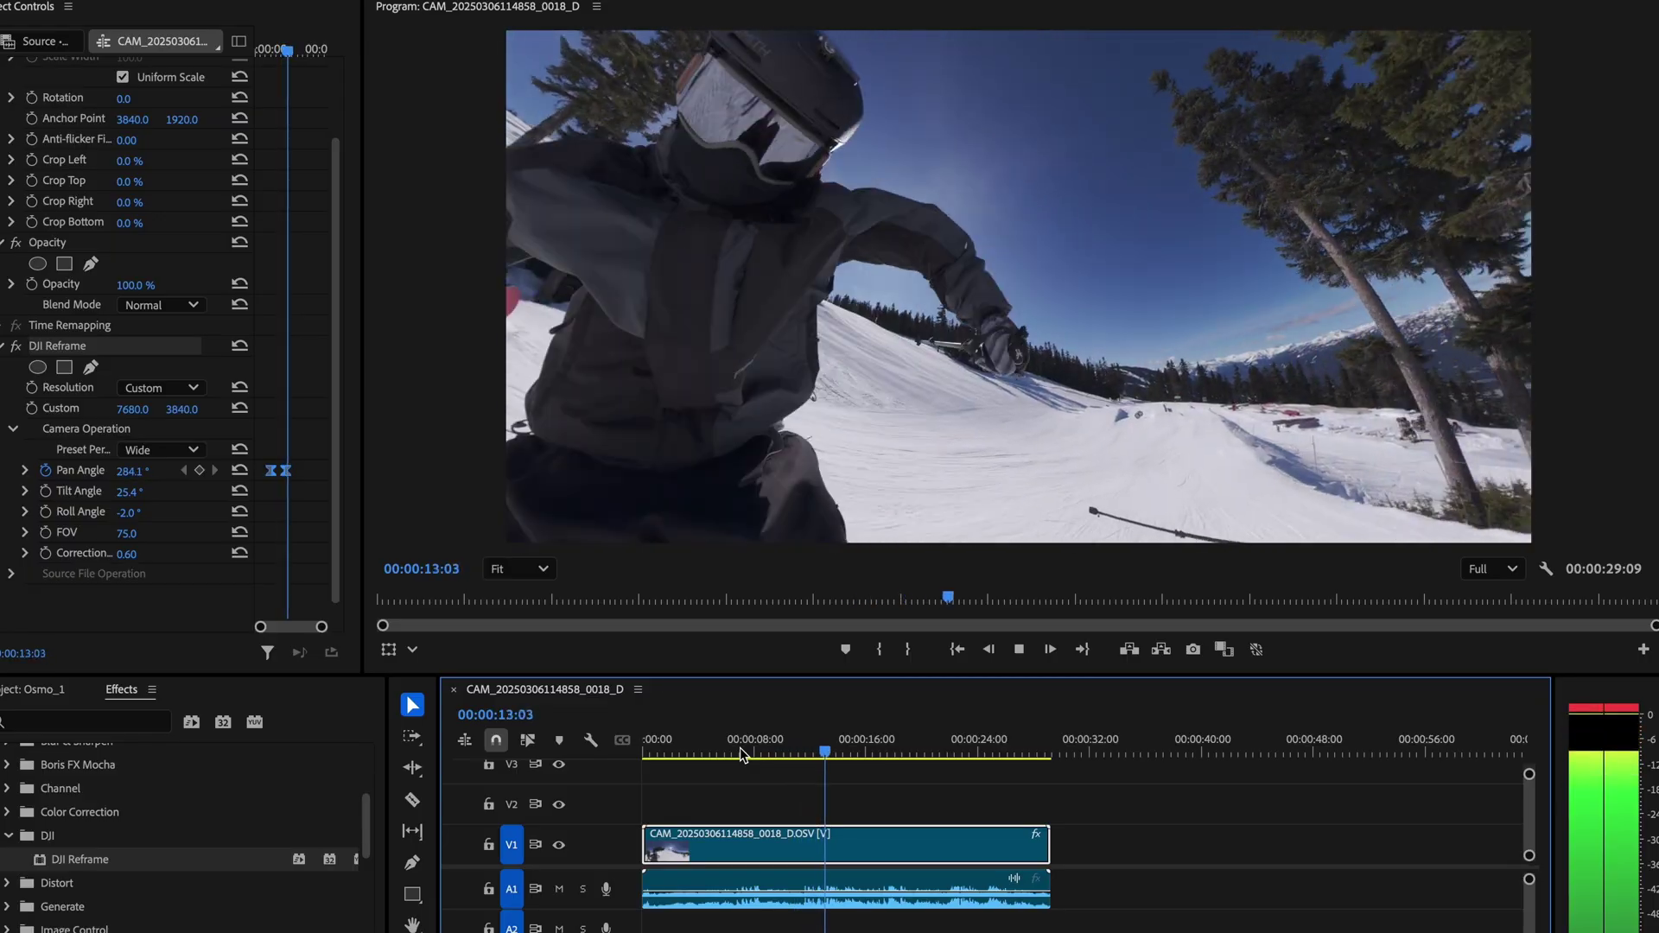
Set DJI Reframe resolution to Original and rotate the source view to 91.0° pan, 4.0° tilt.
{"action": "key", "text": "space"}
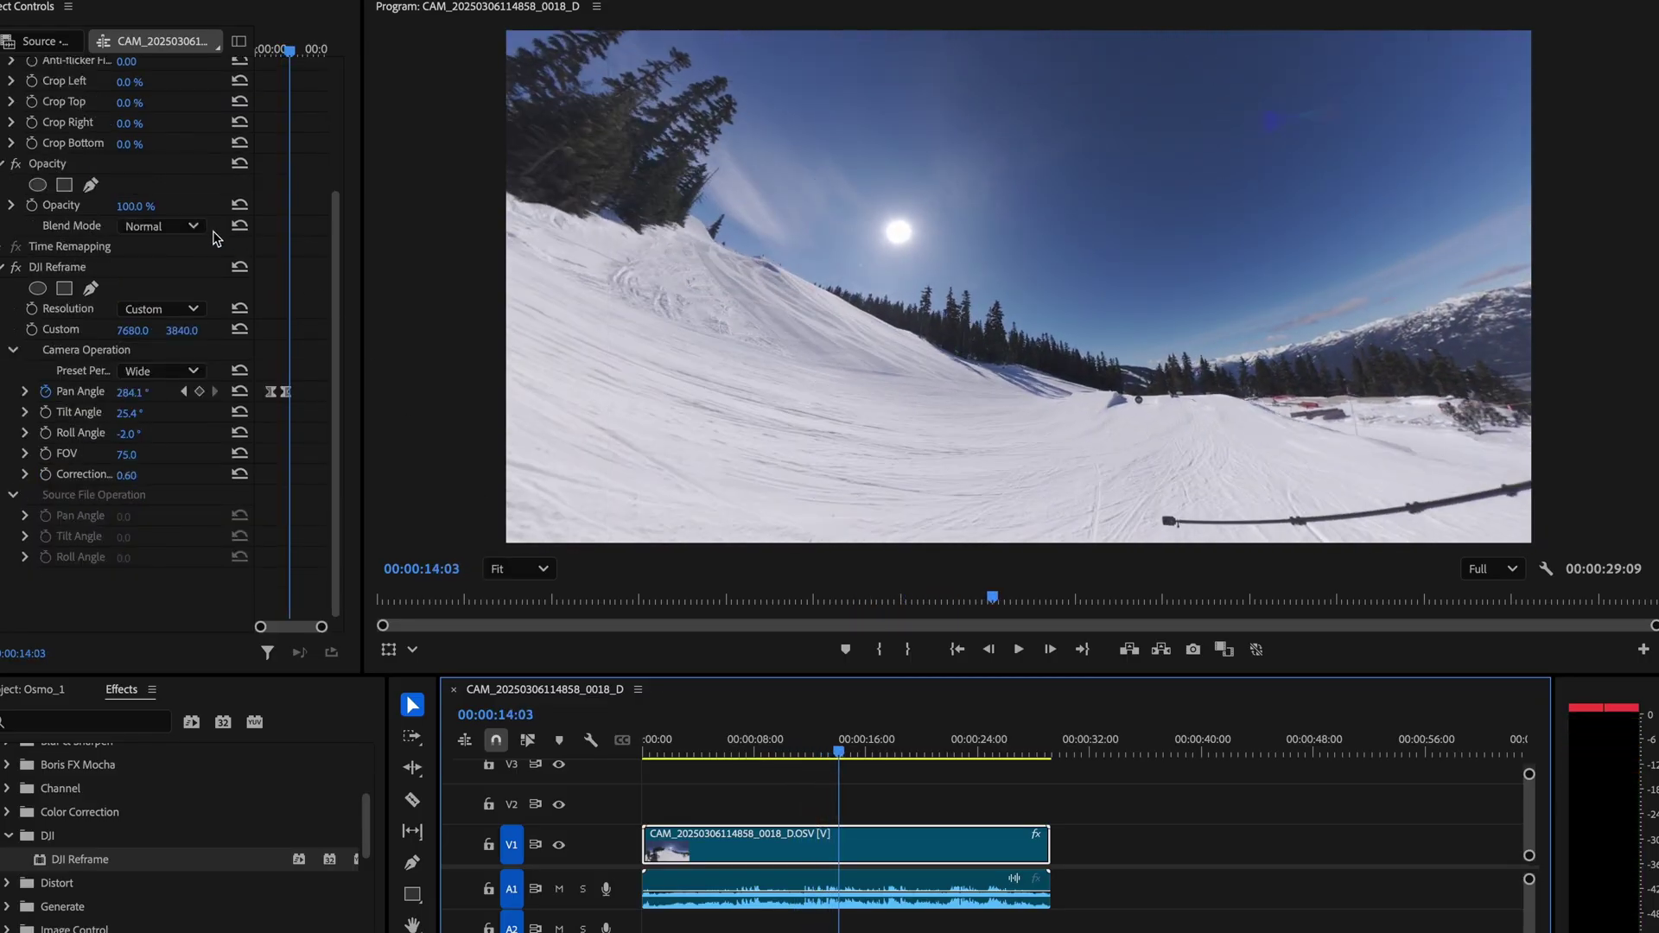
{"action": "left_click", "coordinate": [174, 309]}
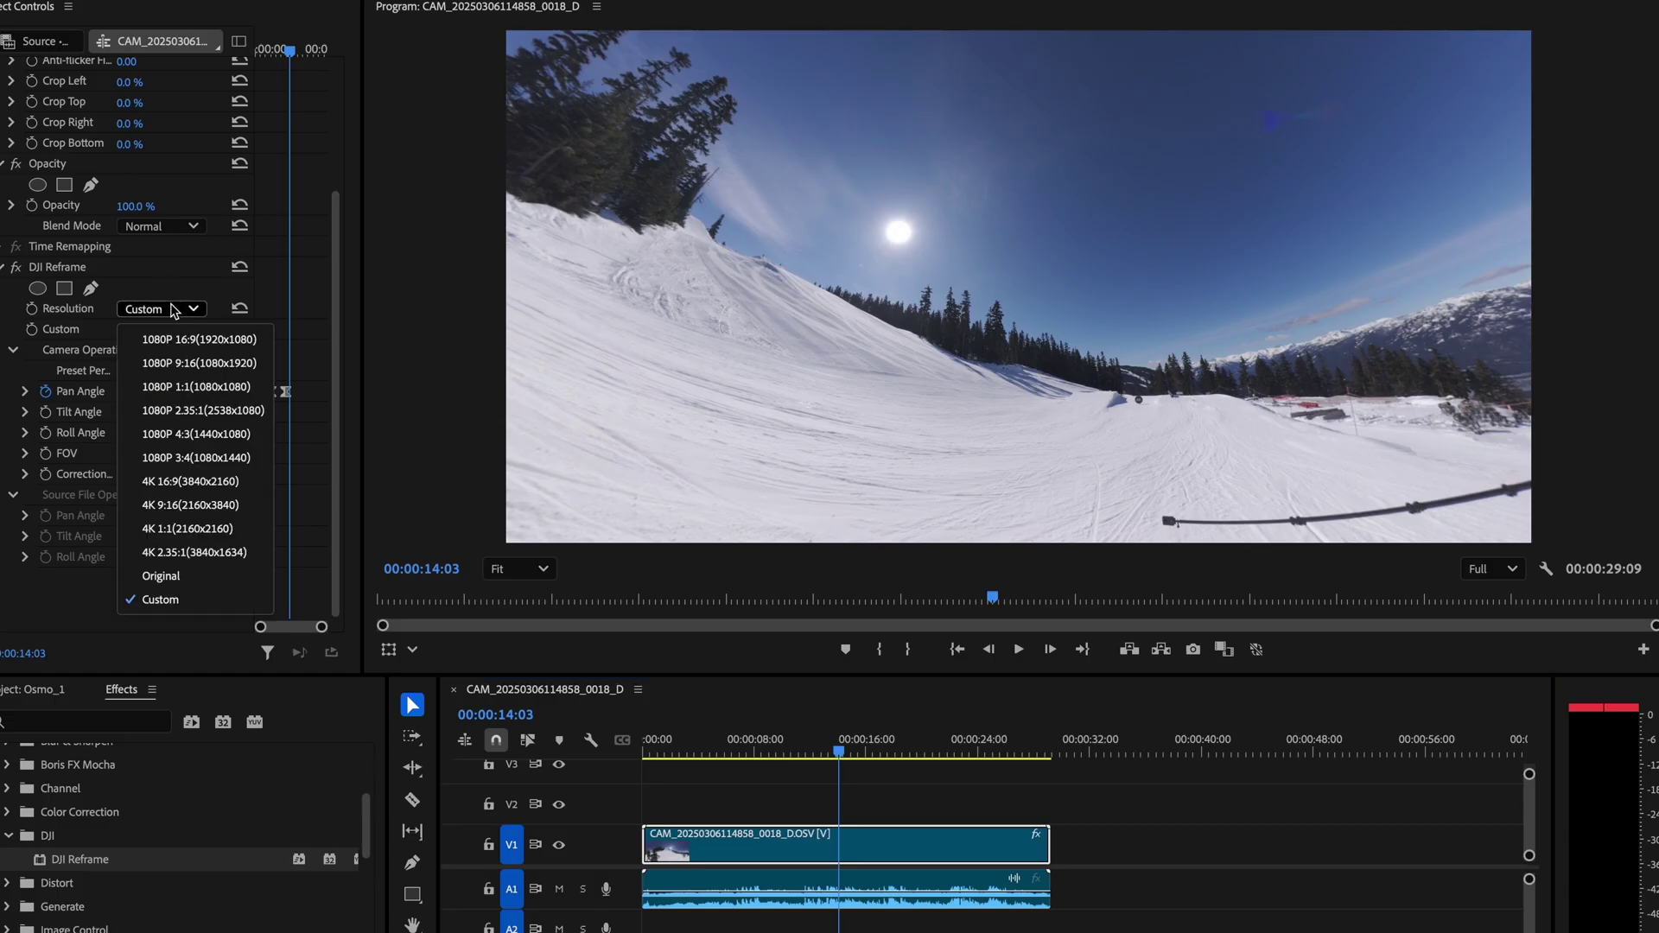
{"action": "left_click", "coordinate": [183, 575]}
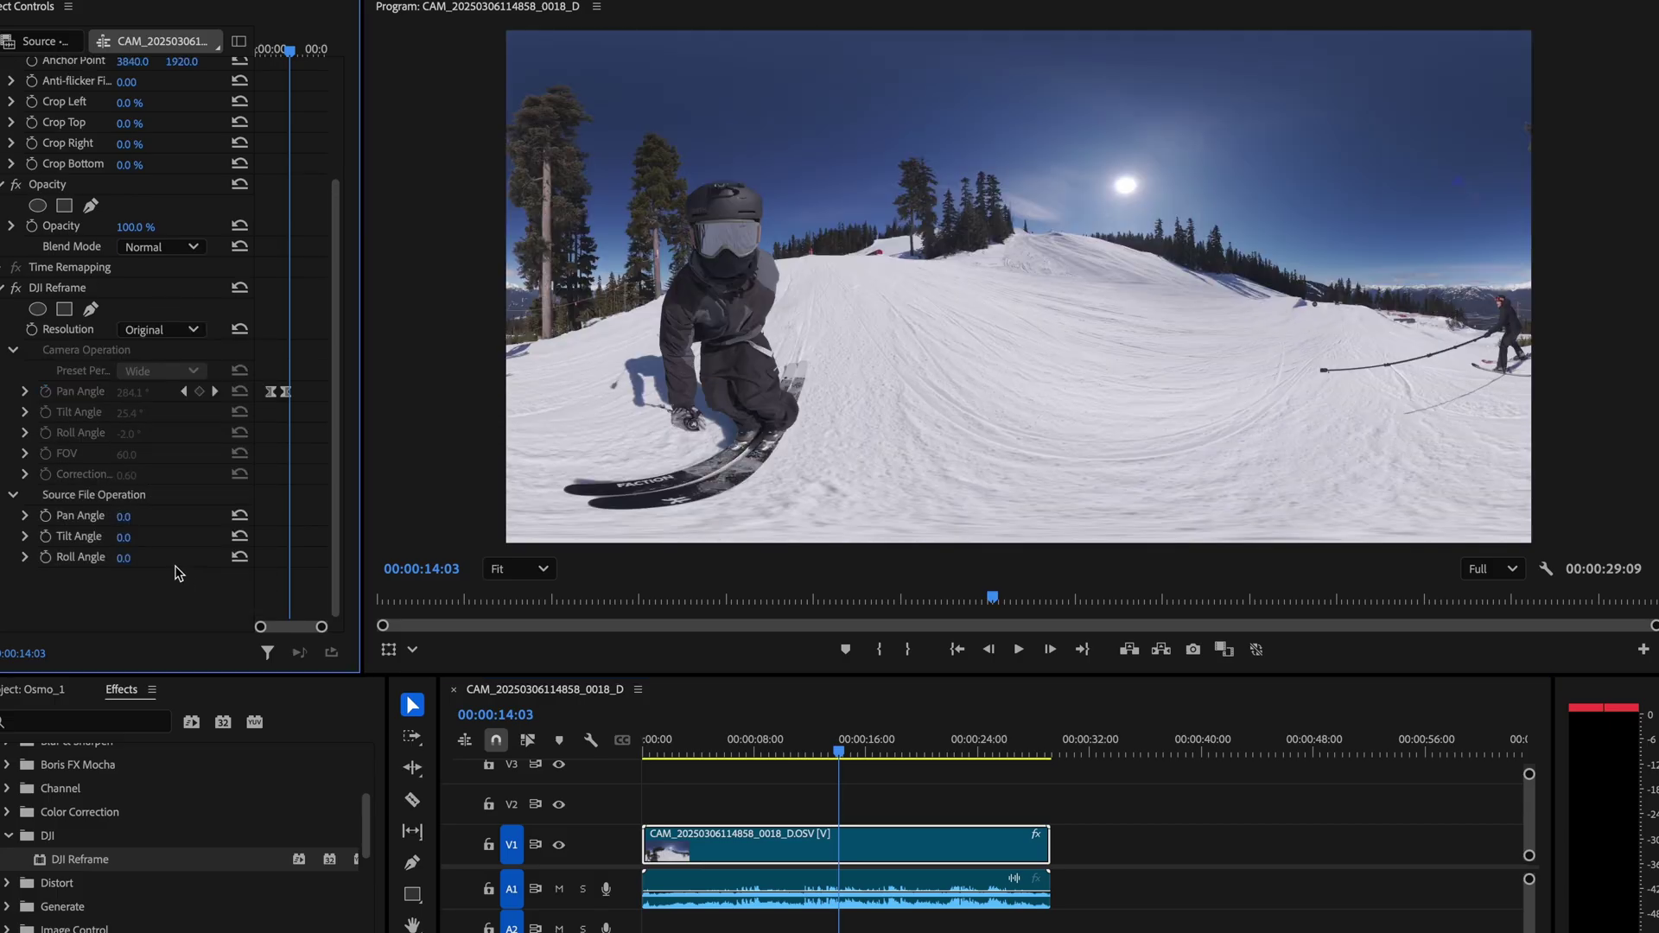
{"action": "mouse_move", "coordinate": [123, 516]}
{"action": "left_mouse_down"}
{"action": "mouse_move", "coordinate": [203, 516]}
{"action": "mouse_move", "coordinate": [129, 539]}
{"action": "left_mouse_up"}
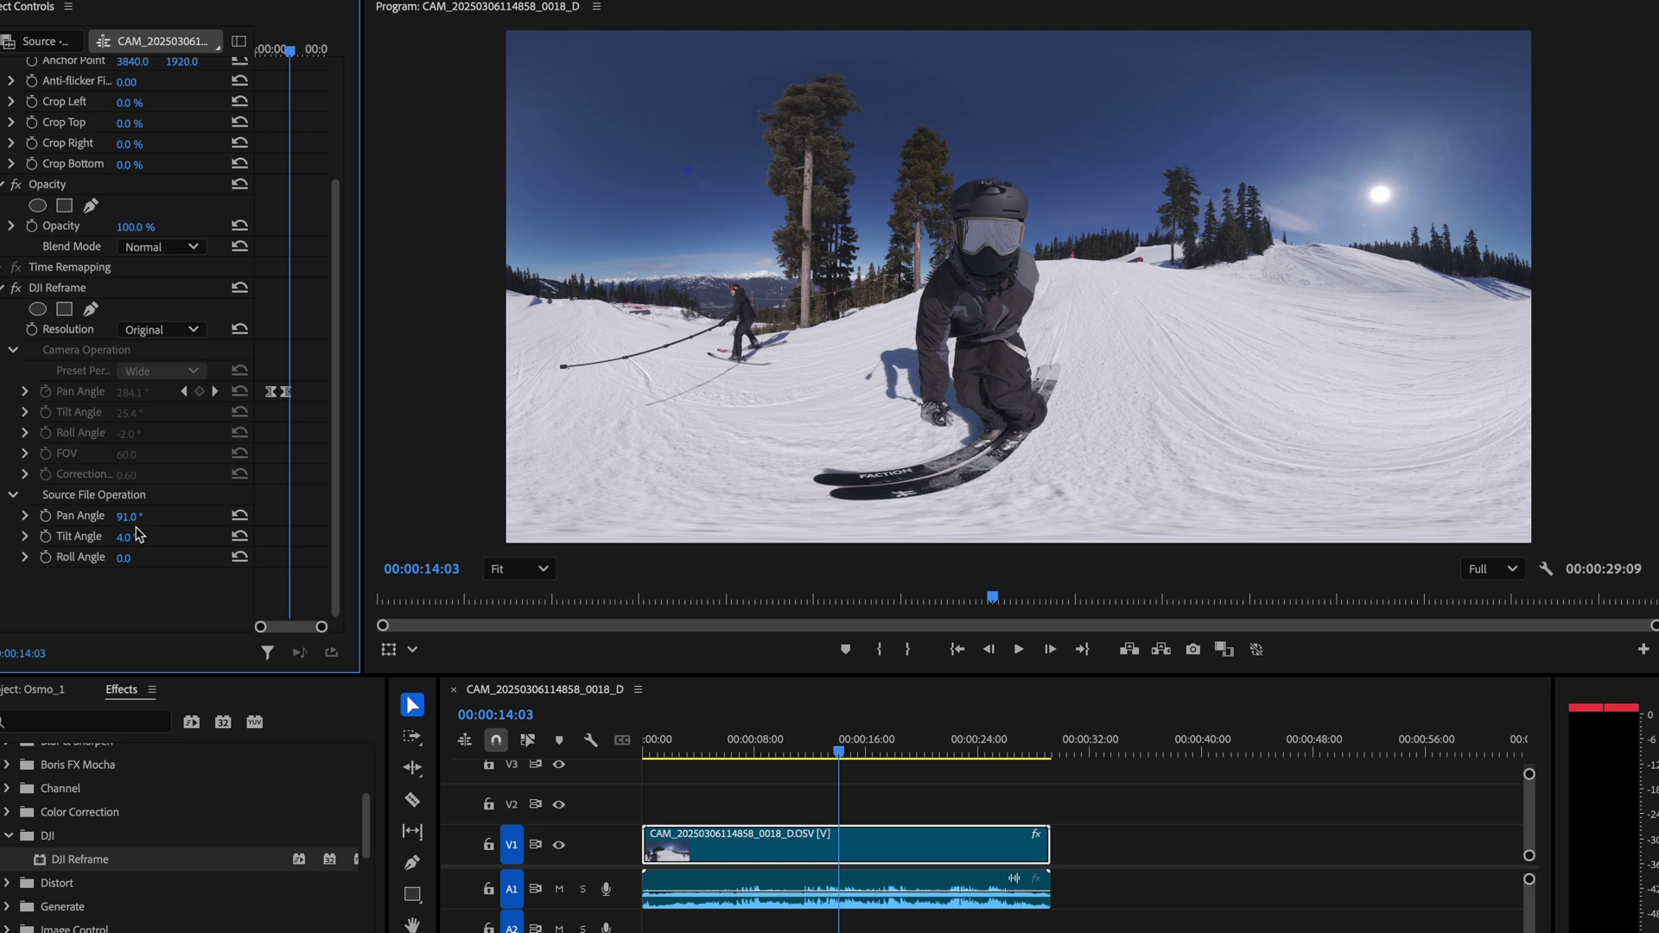
{"action": "left_click", "coordinate": [39, 691]}
Accept the clip's Source File Settings with Normal stitching, optical flow, chromatic aberration and stabilization on.
{"action": "right_click", "coordinate": [96, 799]}
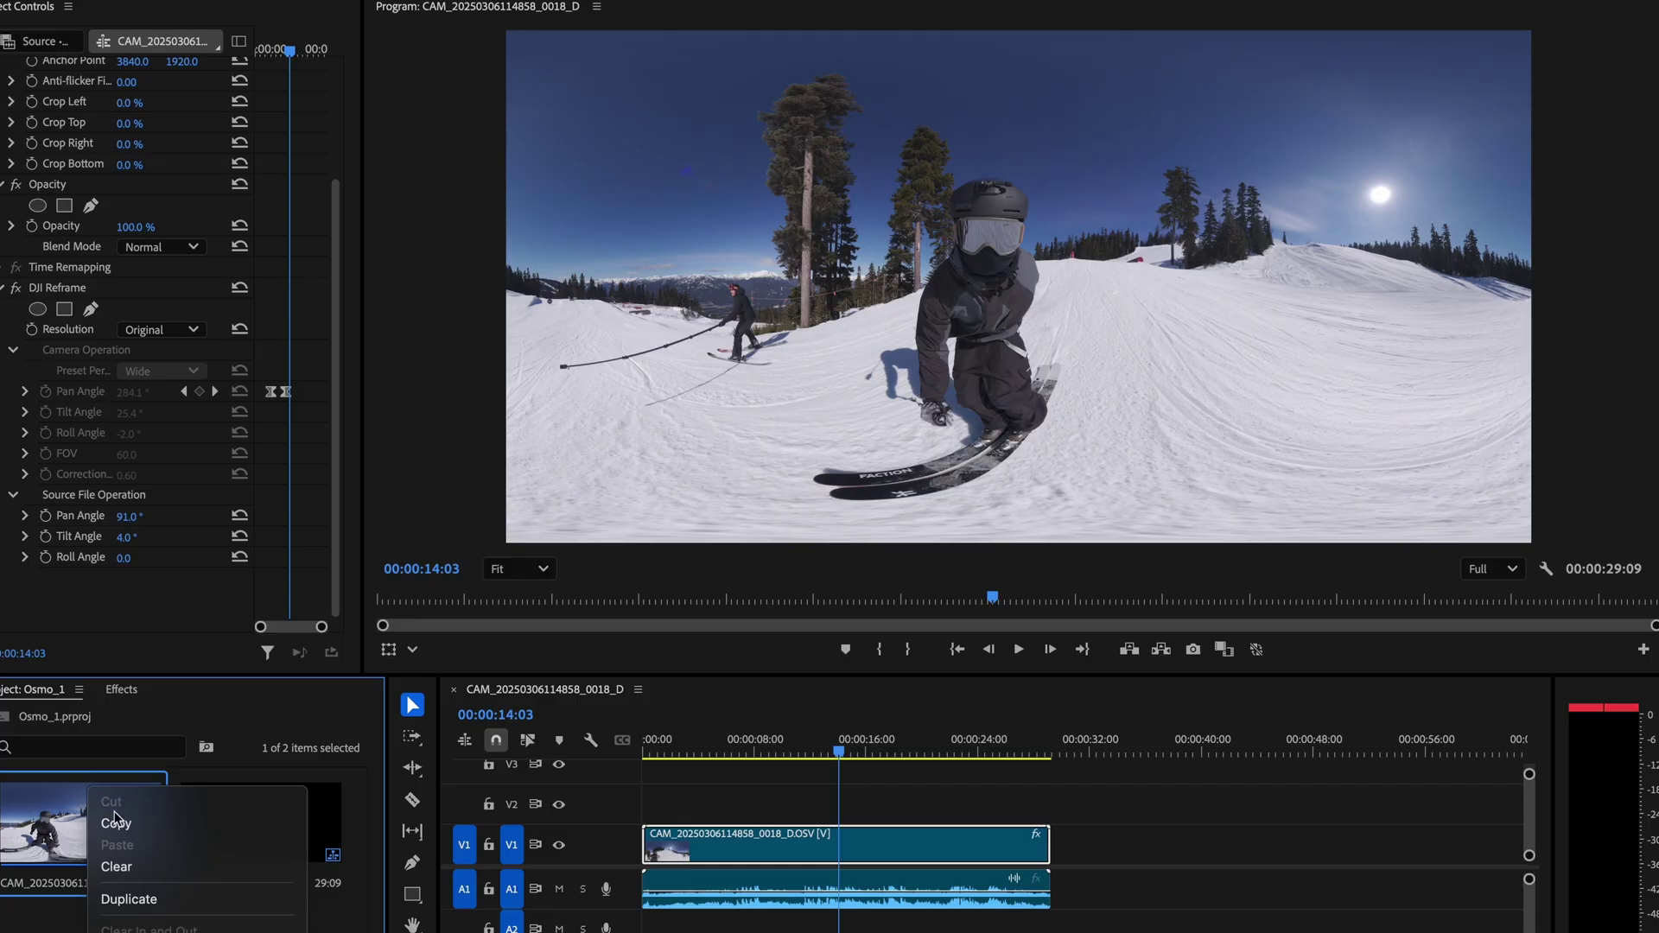
{"action": "scroll", "coordinate": [116, 821], "scroll_direction": "down", "scroll_amount": 6}
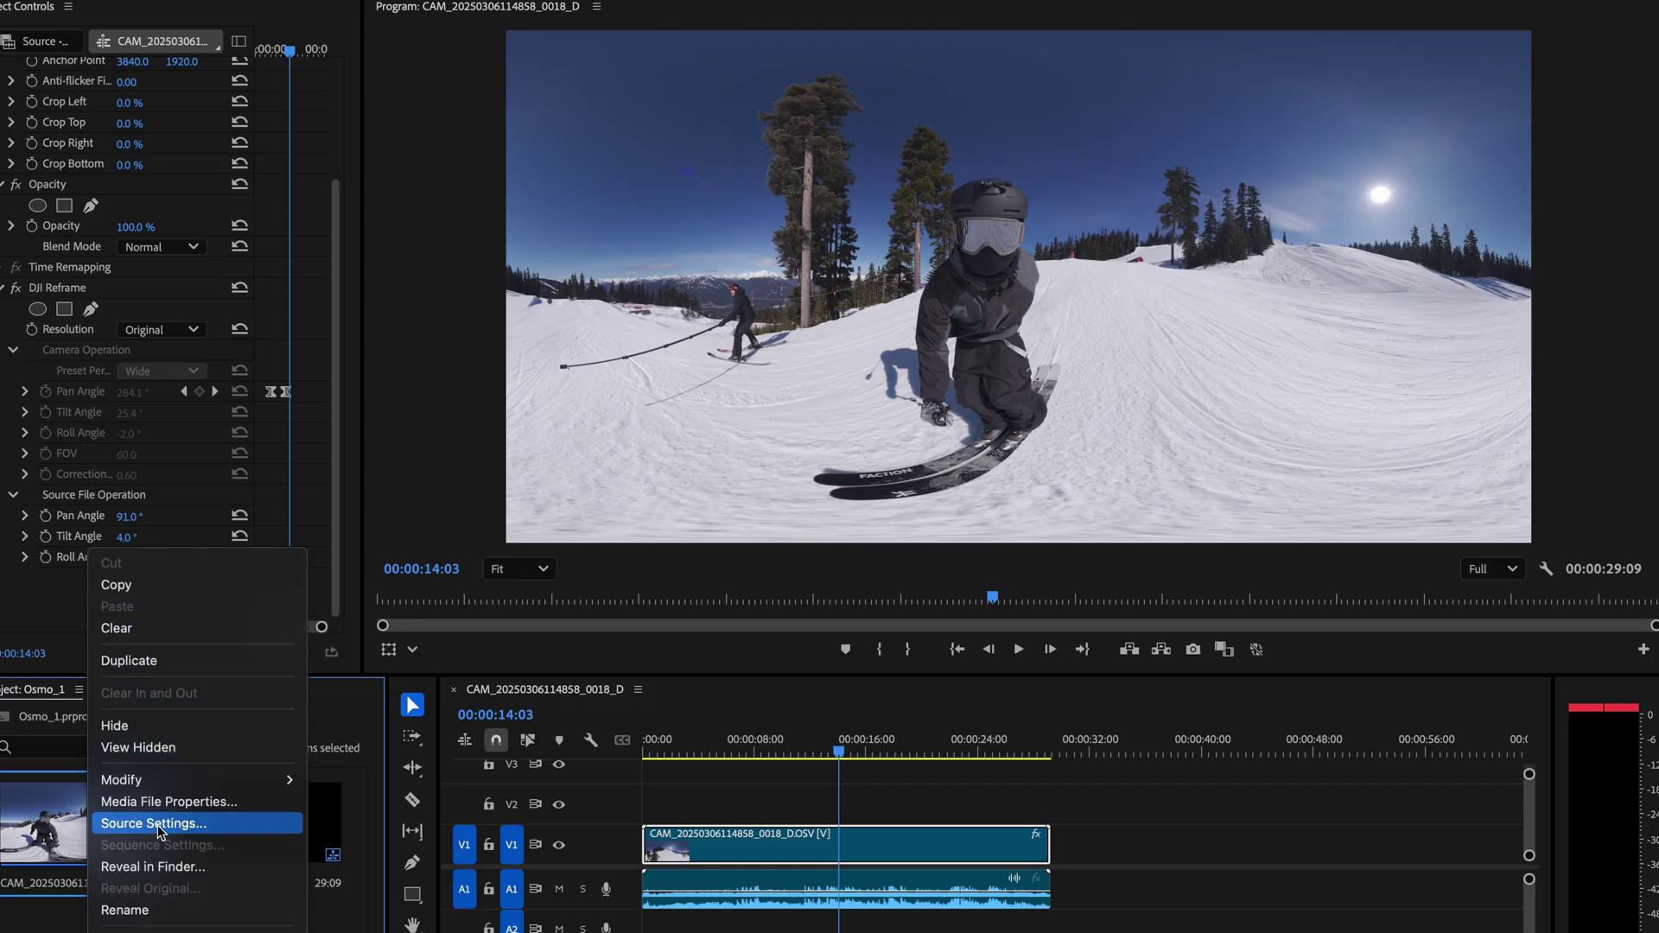
{"action": "left_click", "coordinate": [158, 825]}
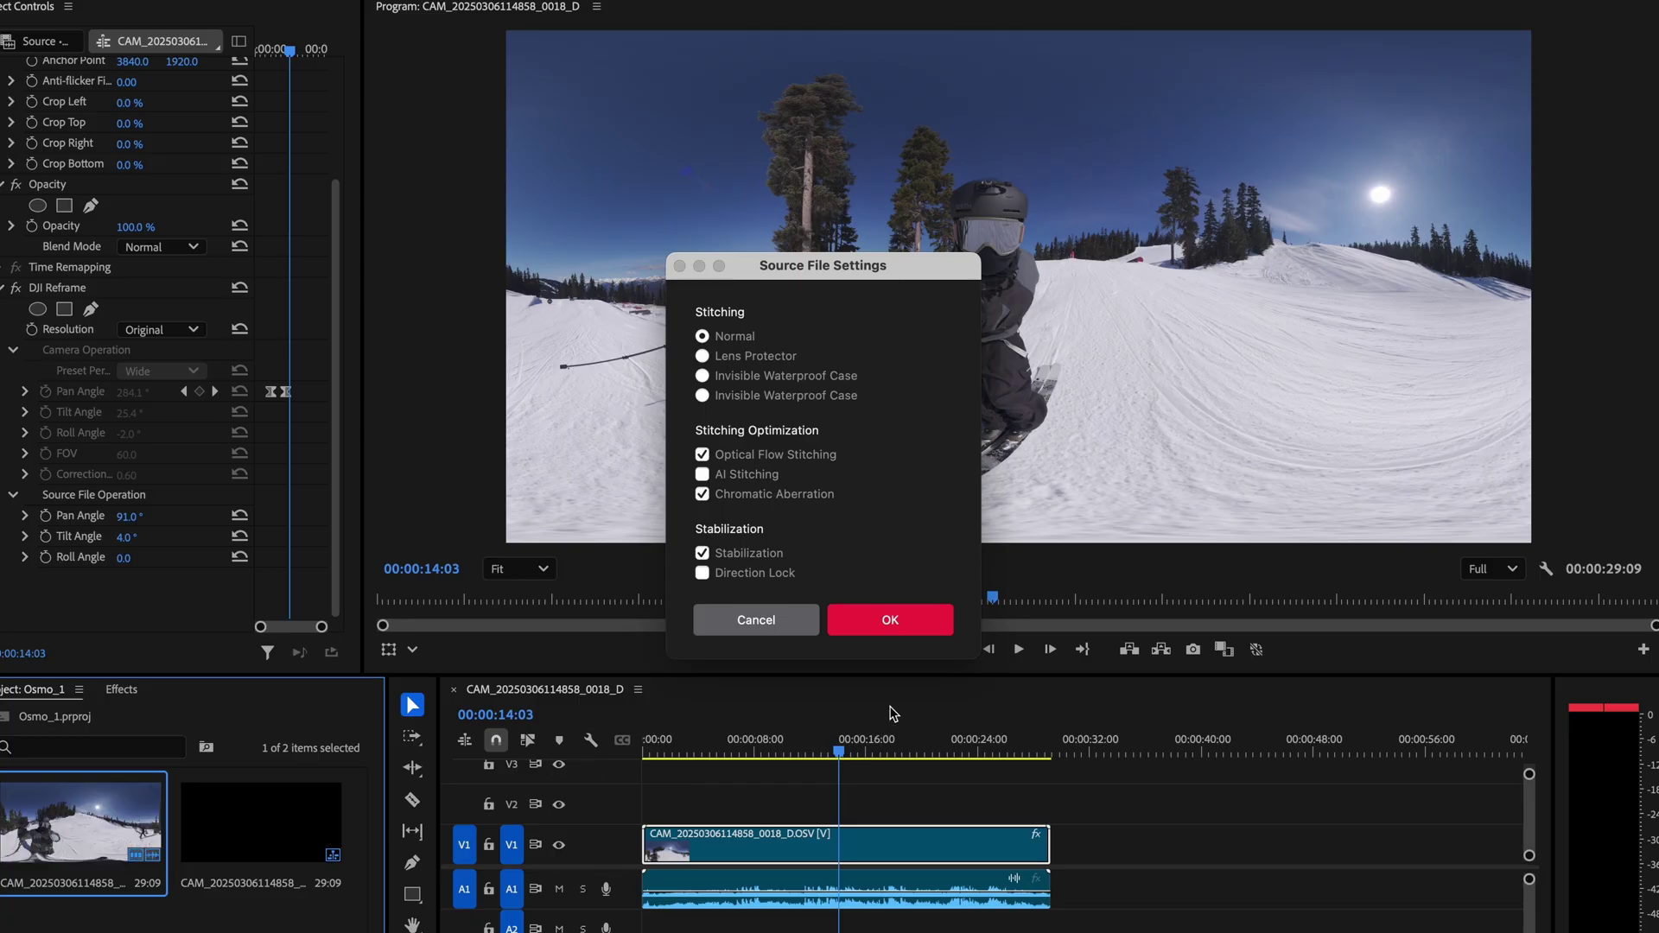
{"action": "left_click", "coordinate": [890, 621]}
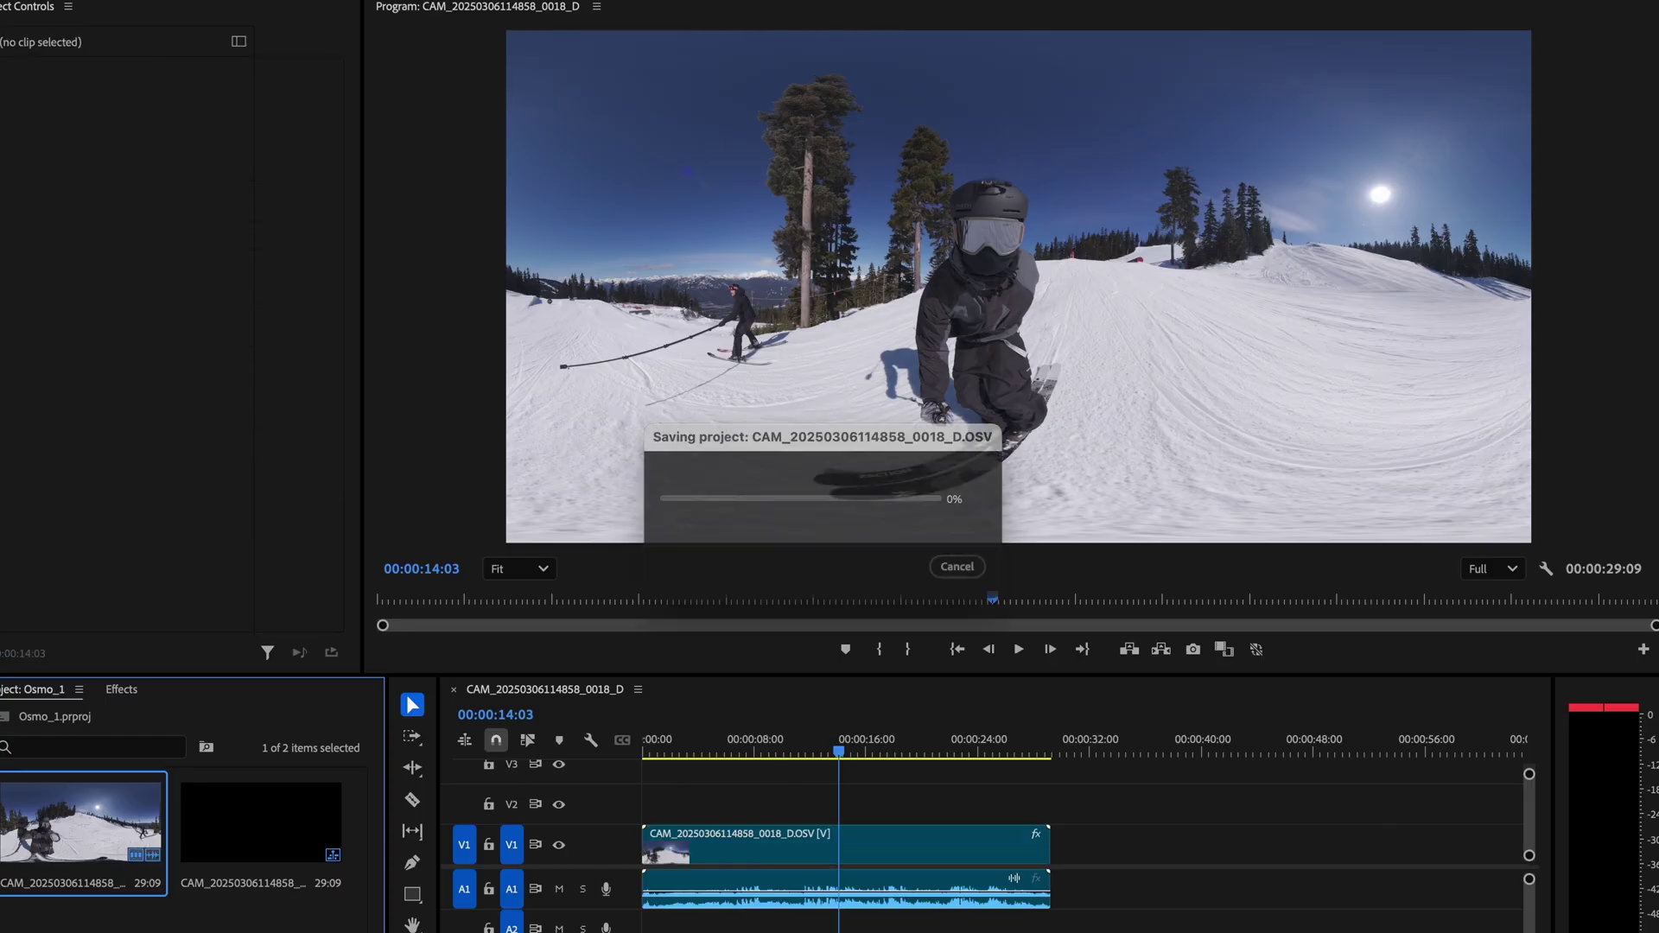